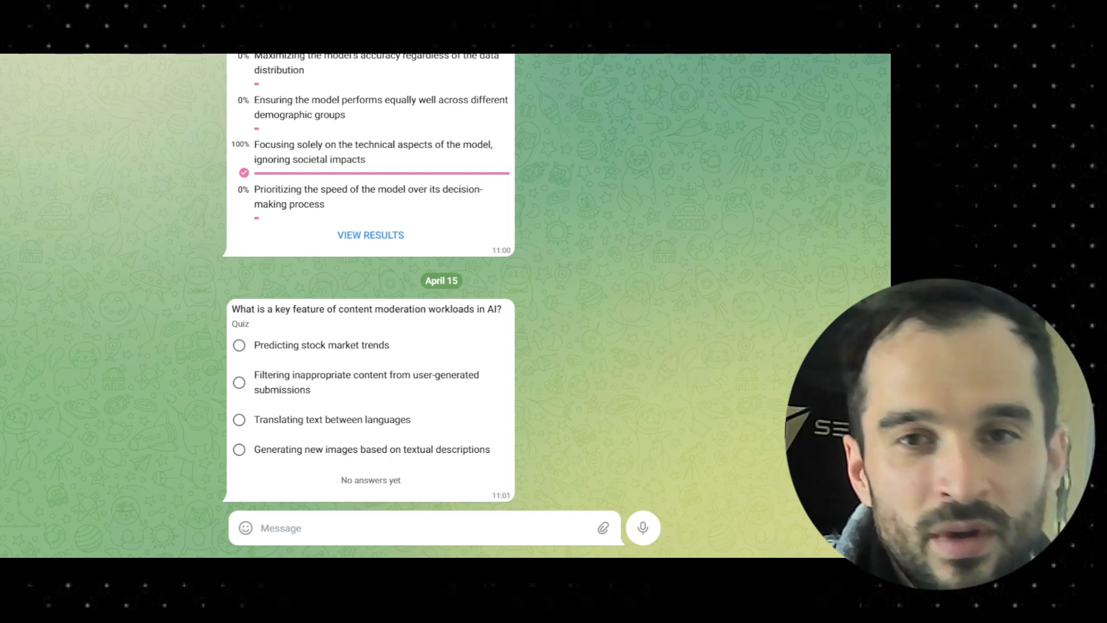
- Answer the April 15 and April 11 content moderation quizzes with the options about filtering inappropriate content
left_click(336, 377)
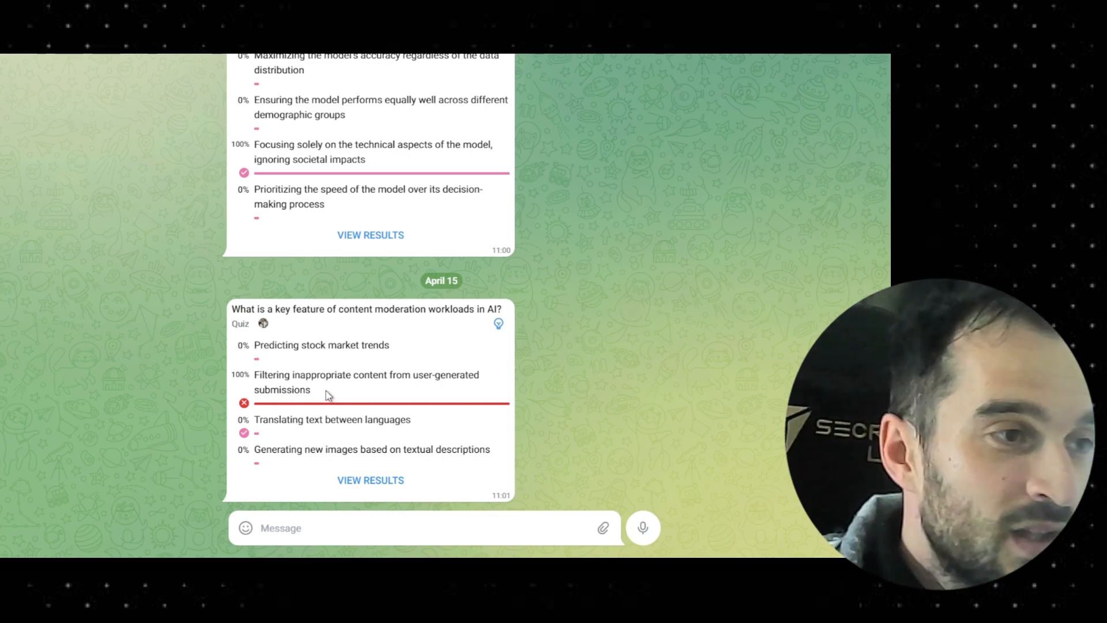
scroll(329, 386, "up", 2)
scroll(333, 378, "down", 1)
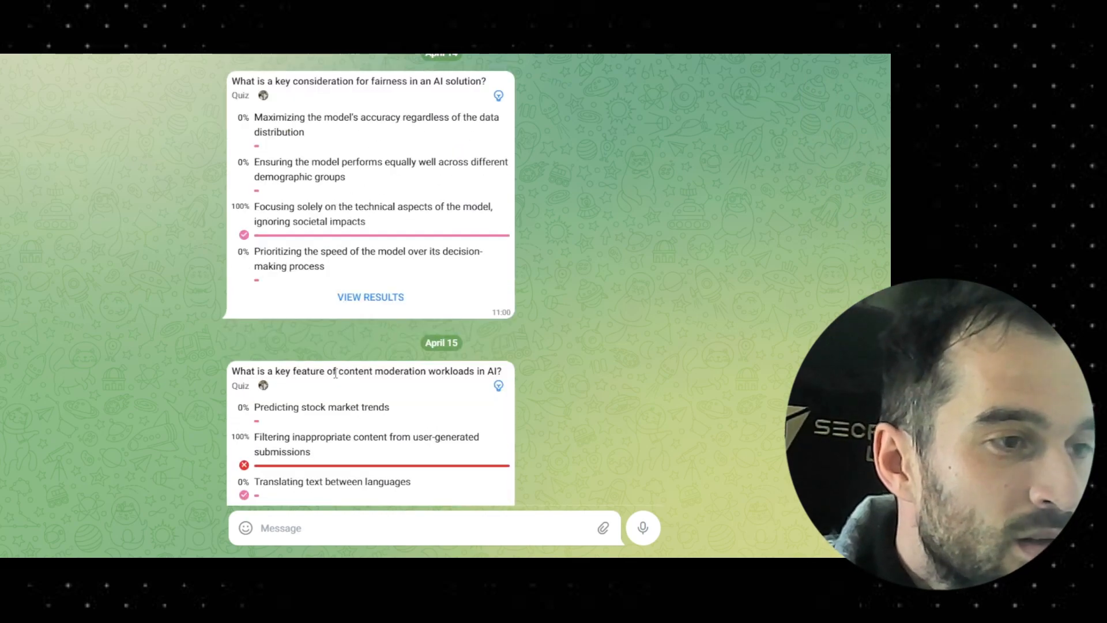
scroll(335, 373, "up", 10)
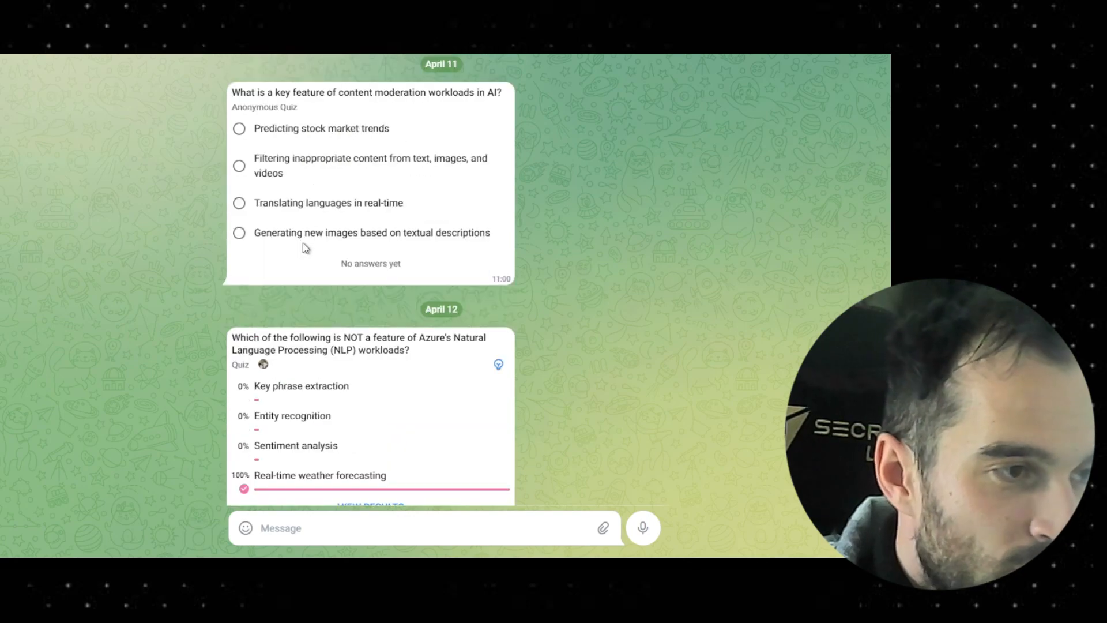
left_click(308, 164)
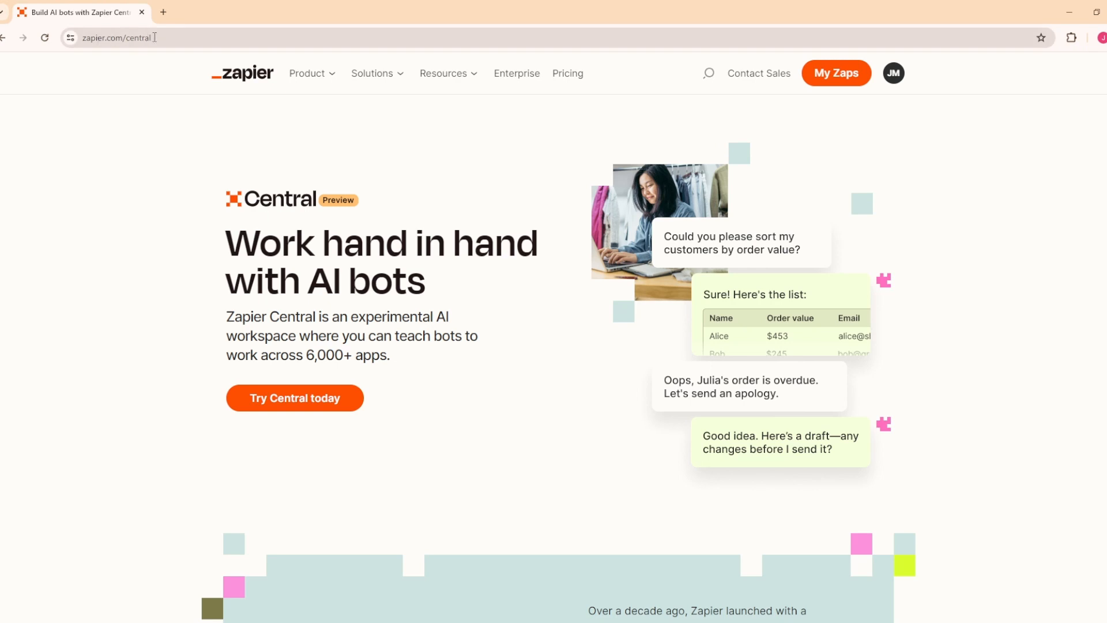
- Launch Zapier Central from its landing page and create a new bot
left_click(301, 403)
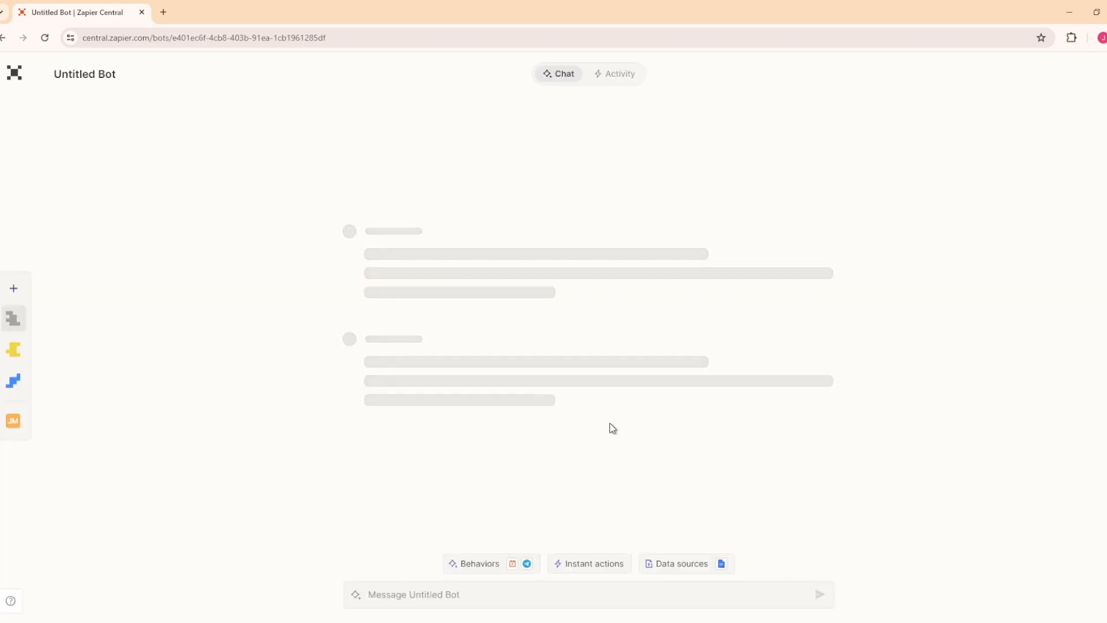
mouse_move(15, 365)
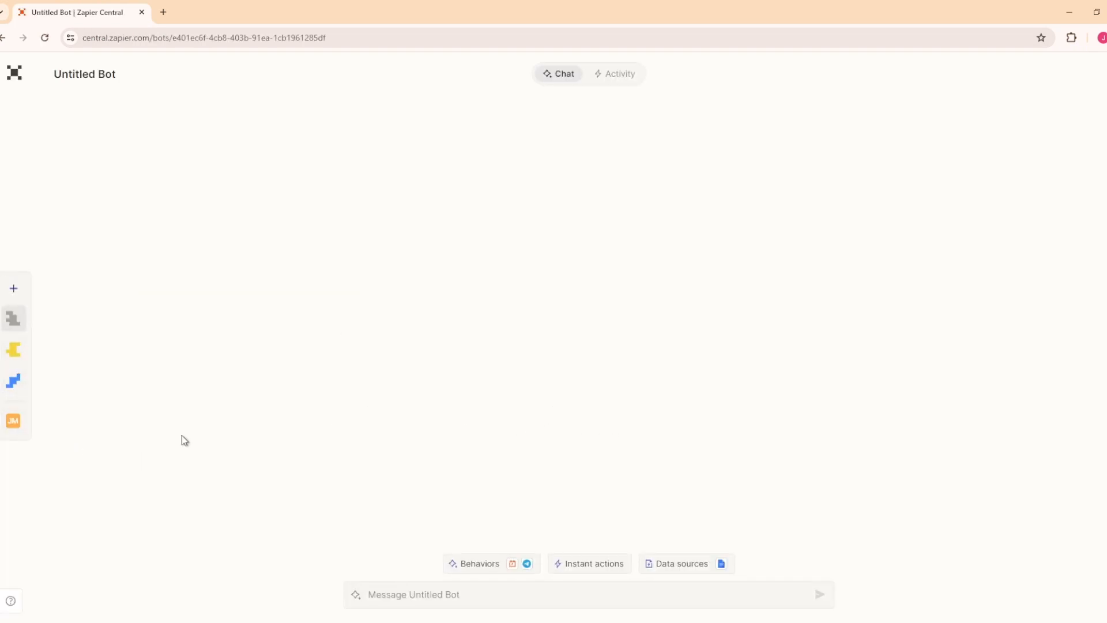
mouse_move(16, 290)
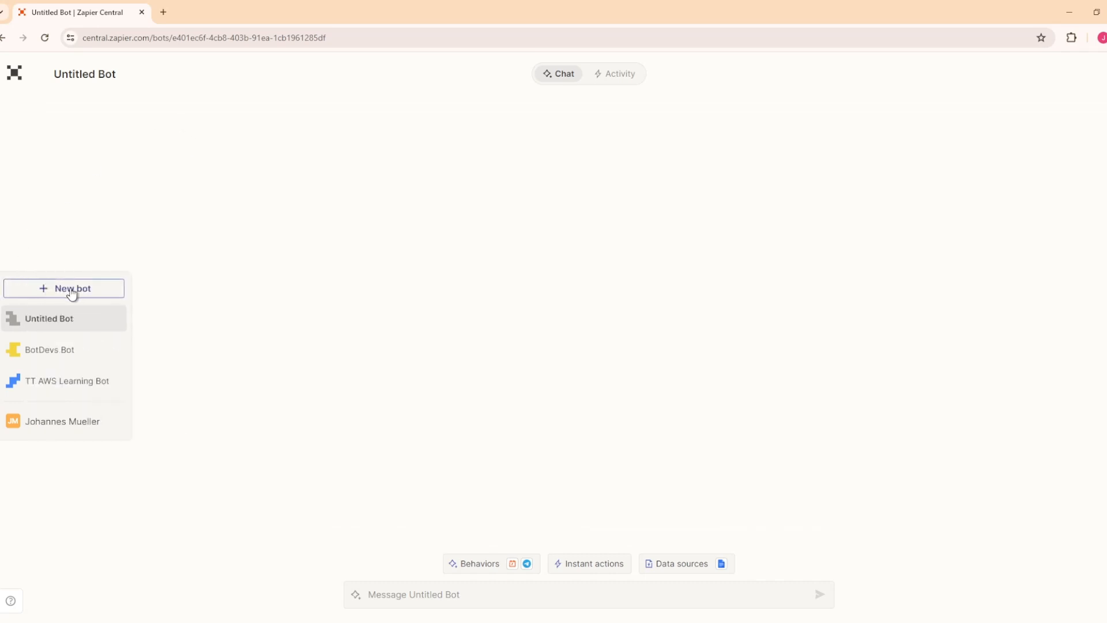
left_click(72, 290)
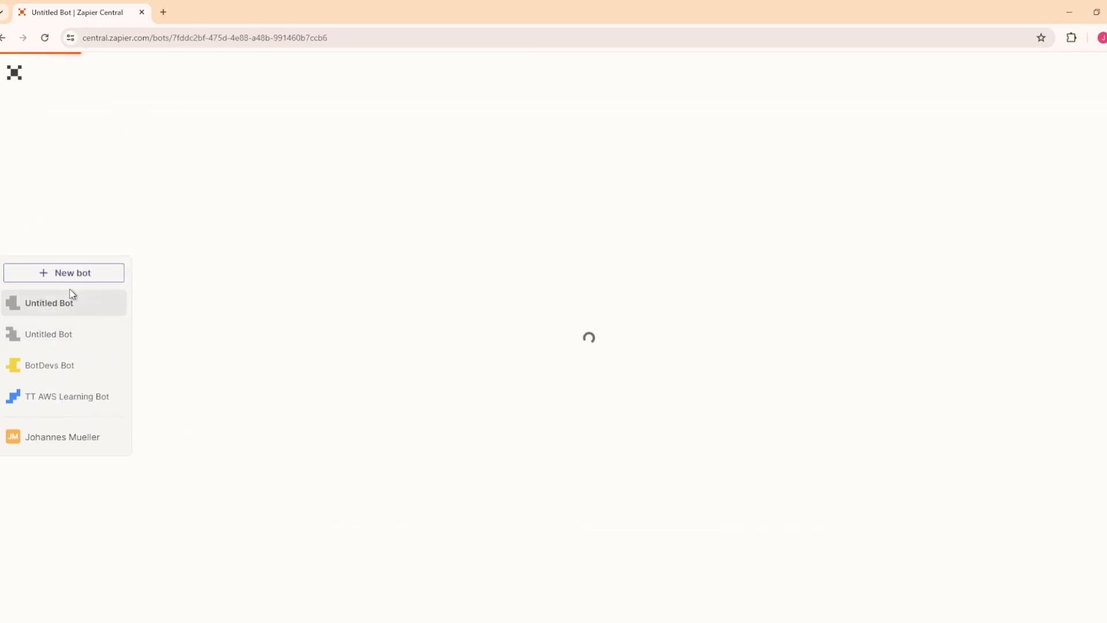
- Rename the new bot as "Jays - AI Assistant Learning Bot"
triple_click(99, 74)
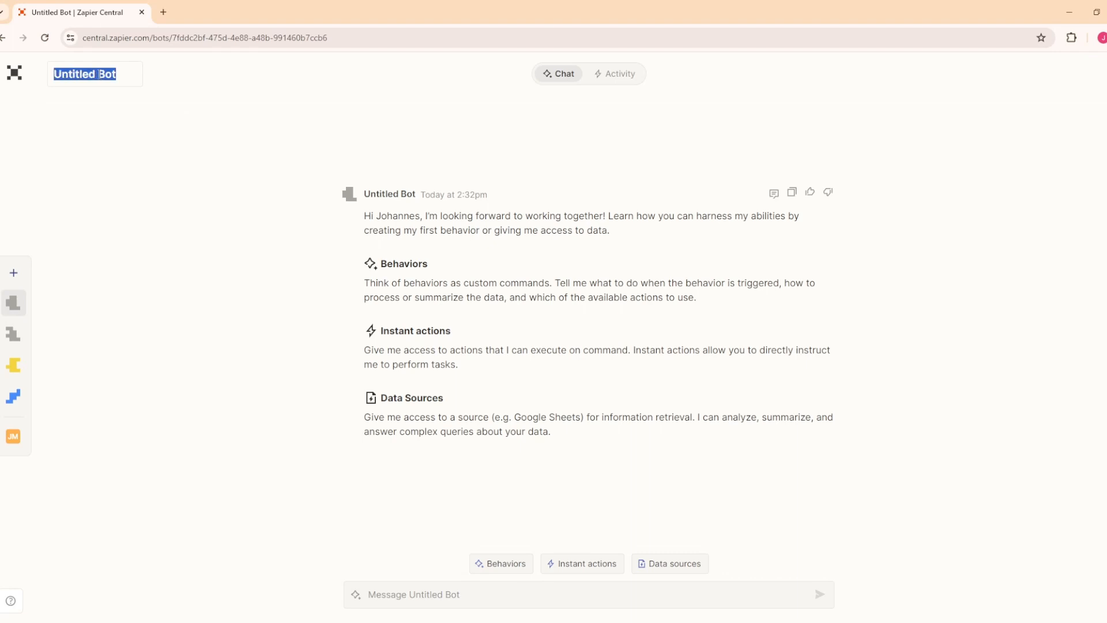
type("AI Assistan")
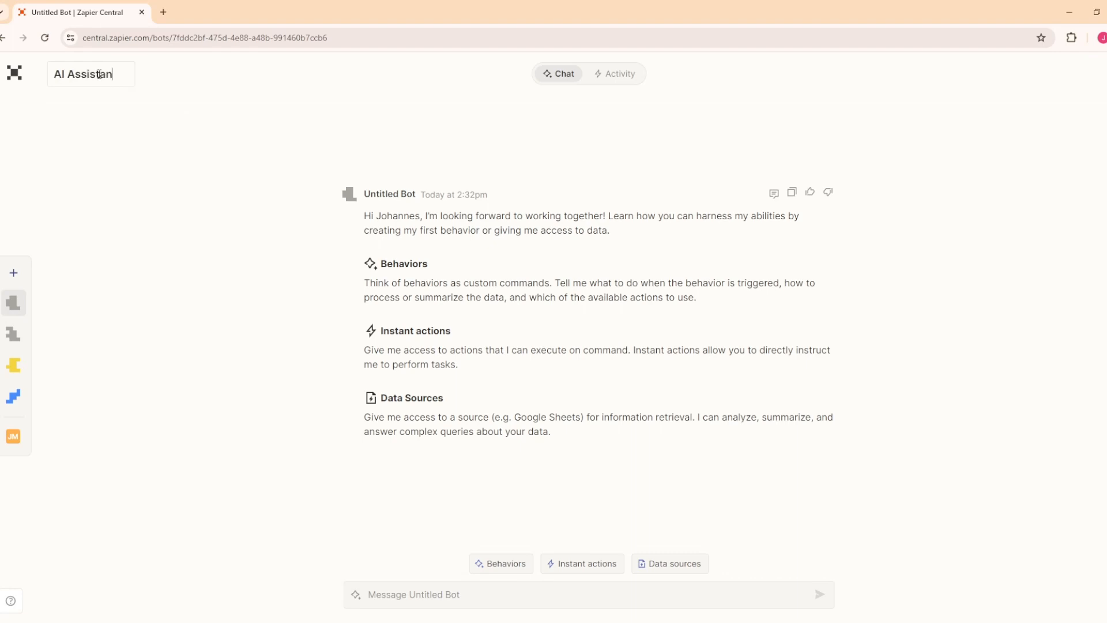
type("t Learning Bot")
type("Jay")
type("s -")
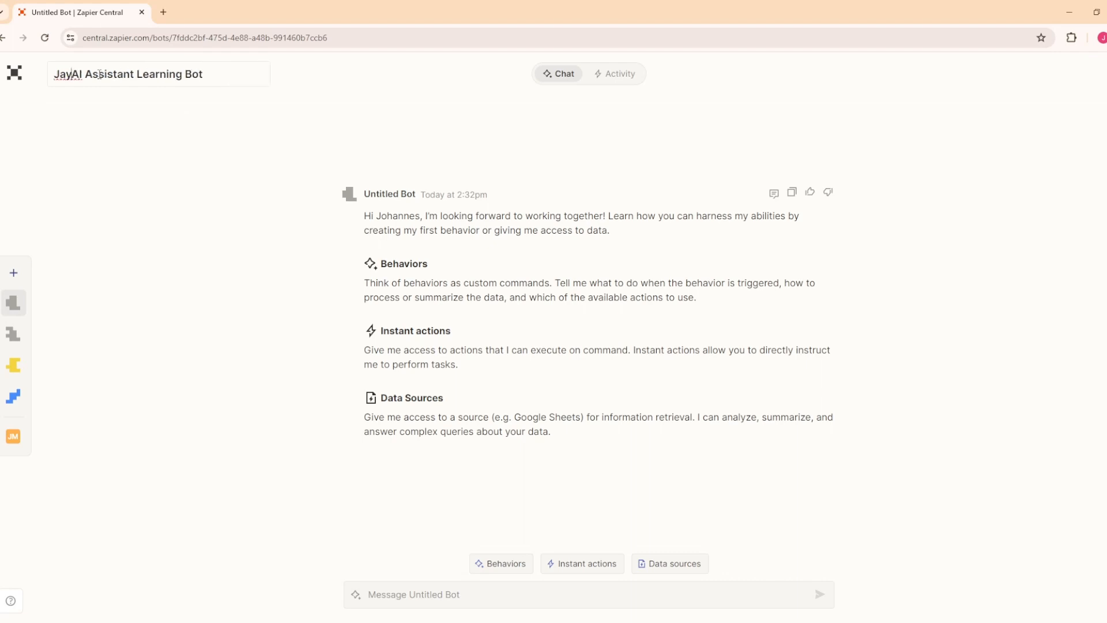
key("Return")
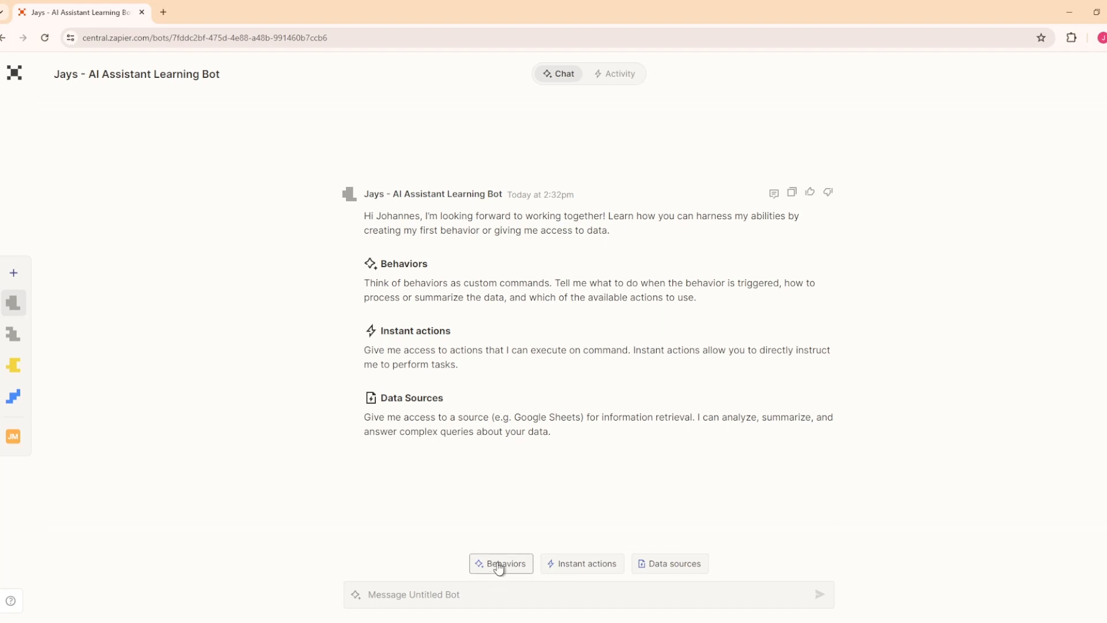
- Create a behavior instructing the bot to teach Azure AI-900 topics with a Telegram quiz daily at 12 o'clock Berlin time, indexing answers from 0
mouse_move(499, 568)
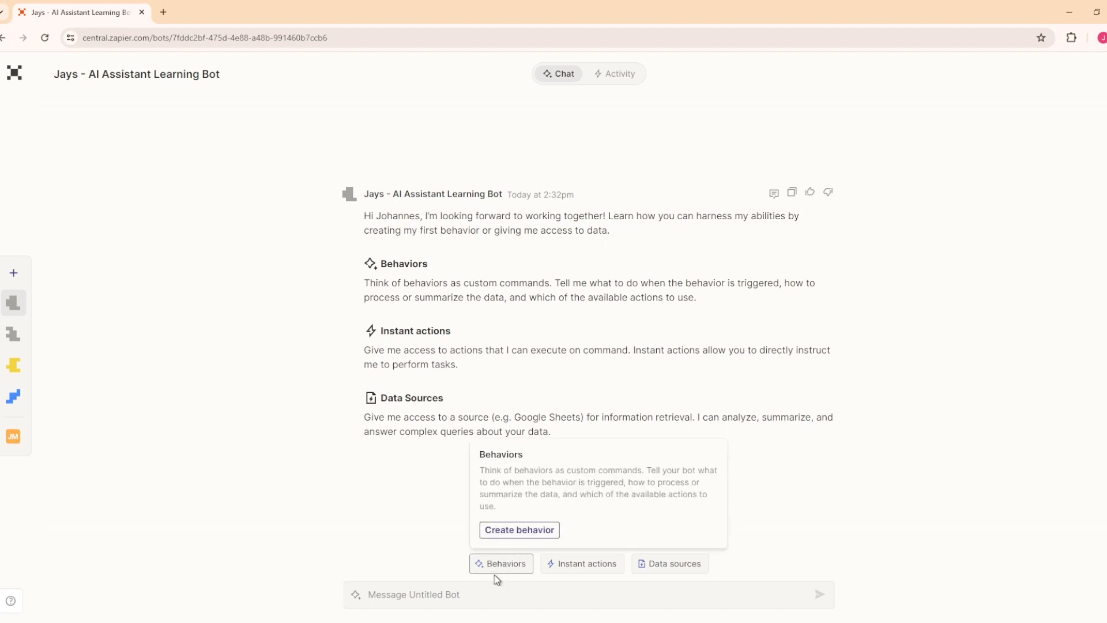
left_click(506, 537)
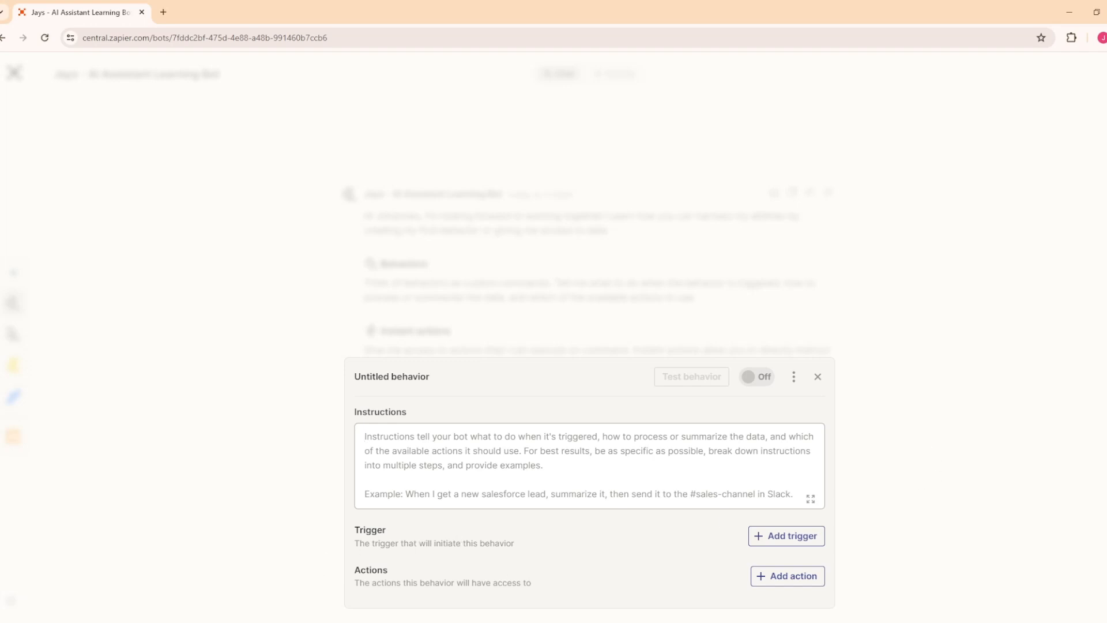
type("You are my personal learning assistant. You have a technical background in programming and ai. Your goal is to teach me topics around the Azures ai-900 certification. Every day at 12 o clock (berlin timezone) reach out to me via telegram and create a quiz based on the following content. While crafting the right index in telegram quiz make sure you start from 0.")
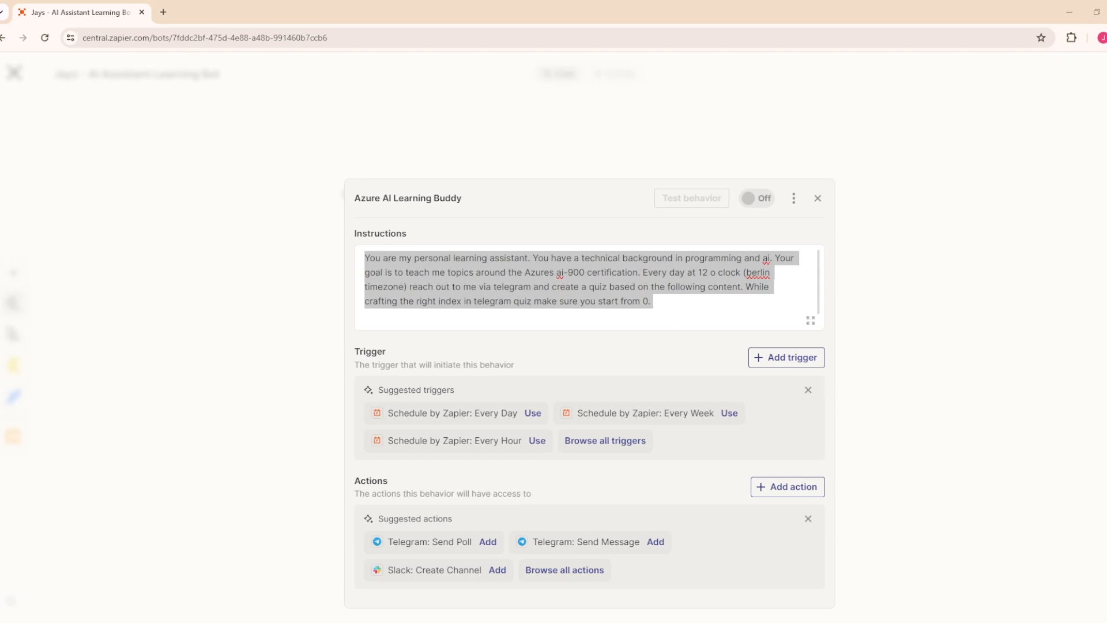
left_click(410, 254)
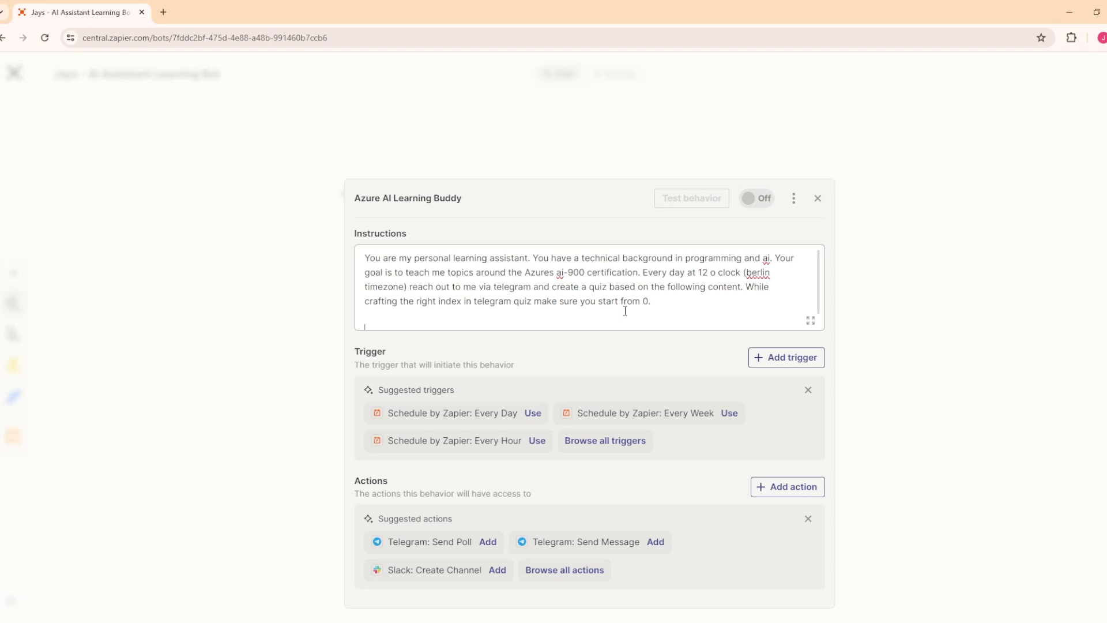
left_click_drag(650, 303, 745, 287)
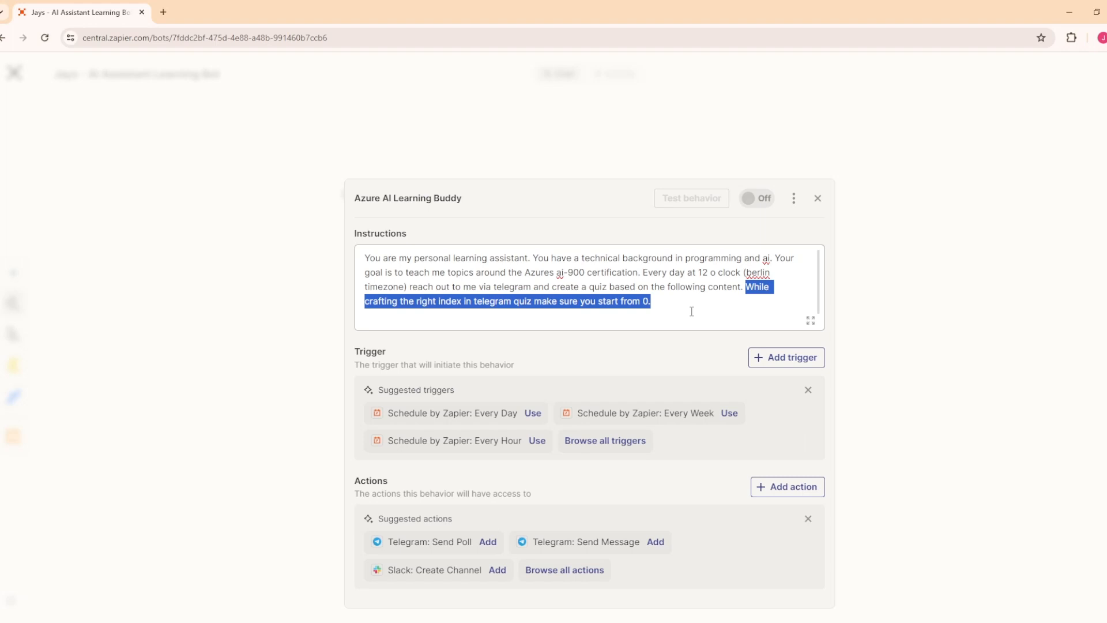
left_click_drag(686, 303, 743, 287)
left_click(730, 311)
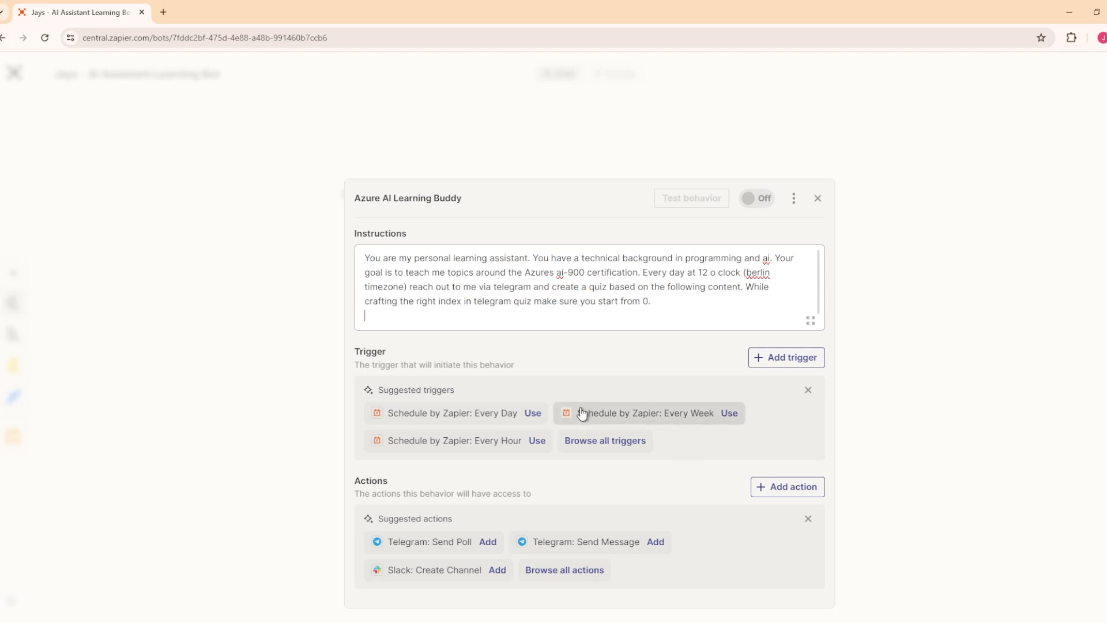
- Add the Schedule by Zapier Every Day trigger to the behavior with the time of day set to 12:15 PM
left_click(449, 423)
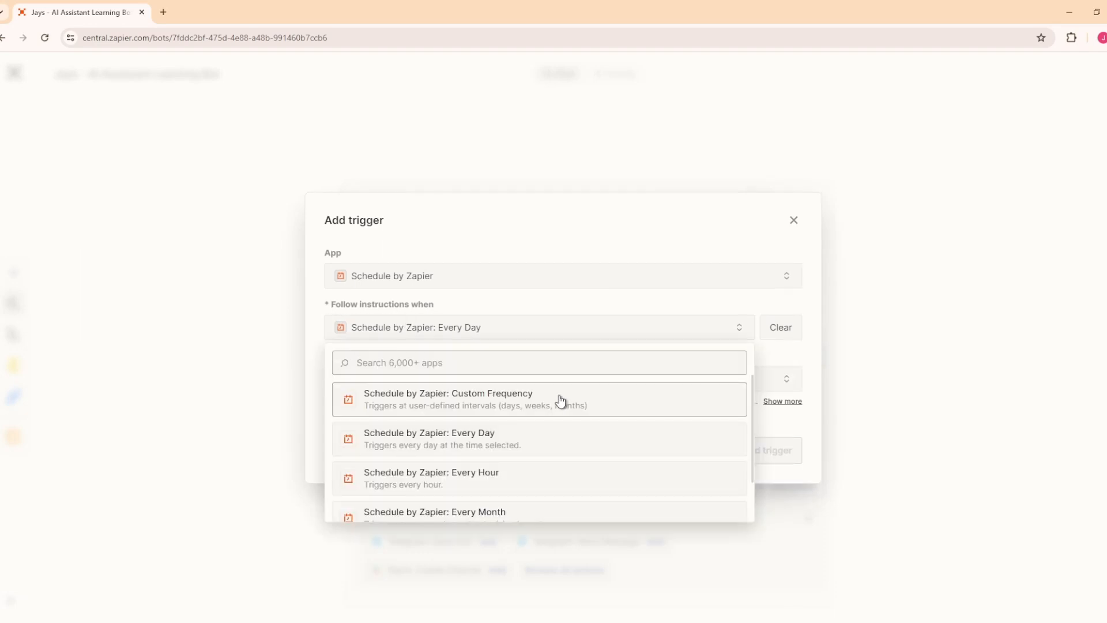
left_click(519, 445)
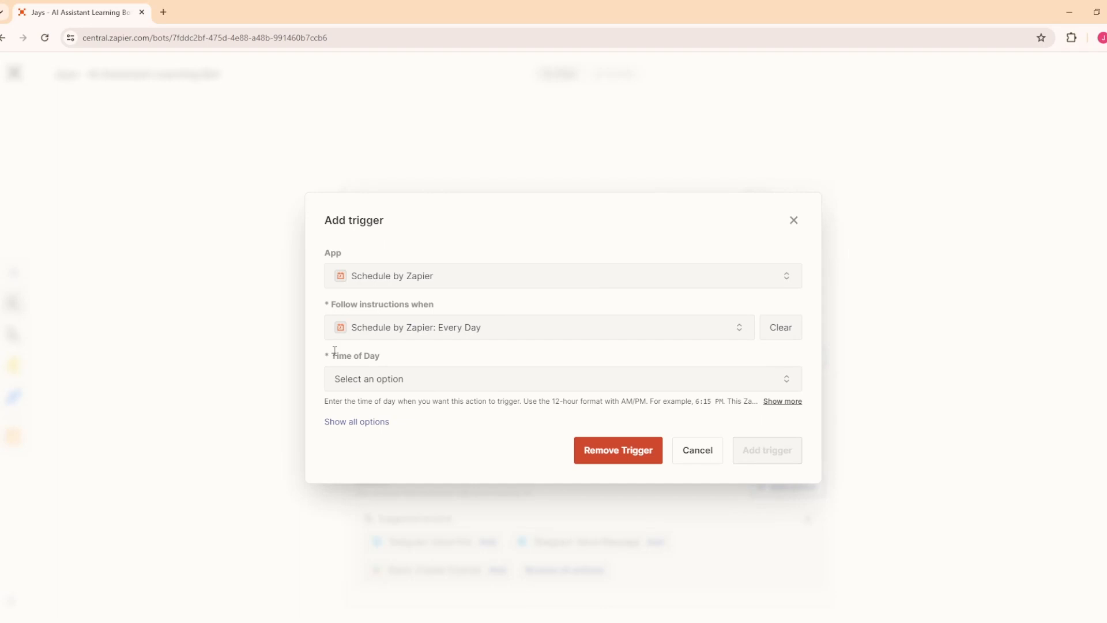
left_click(412, 377)
scroll(408, 473, "down", 15)
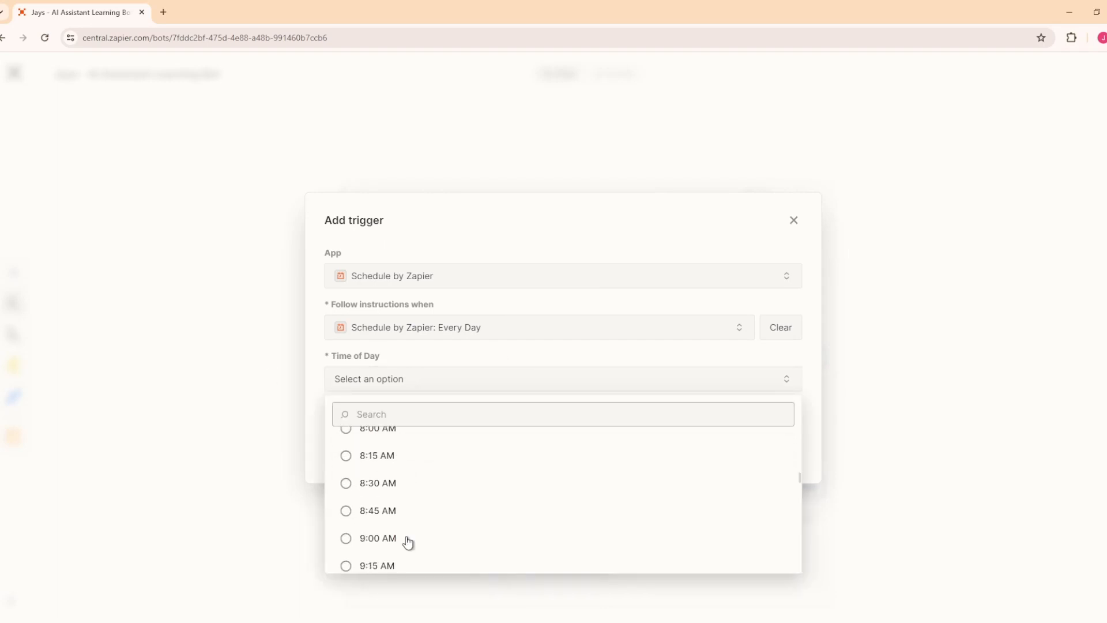
scroll(409, 542, "down", 6)
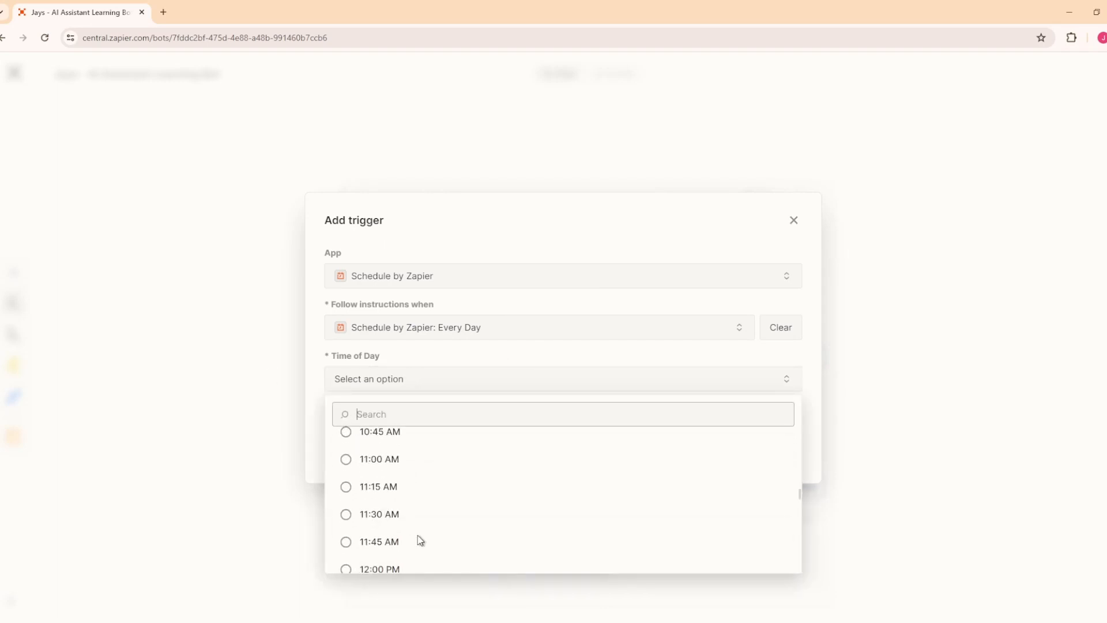
scroll(430, 559, "down", 3)
left_click(407, 497)
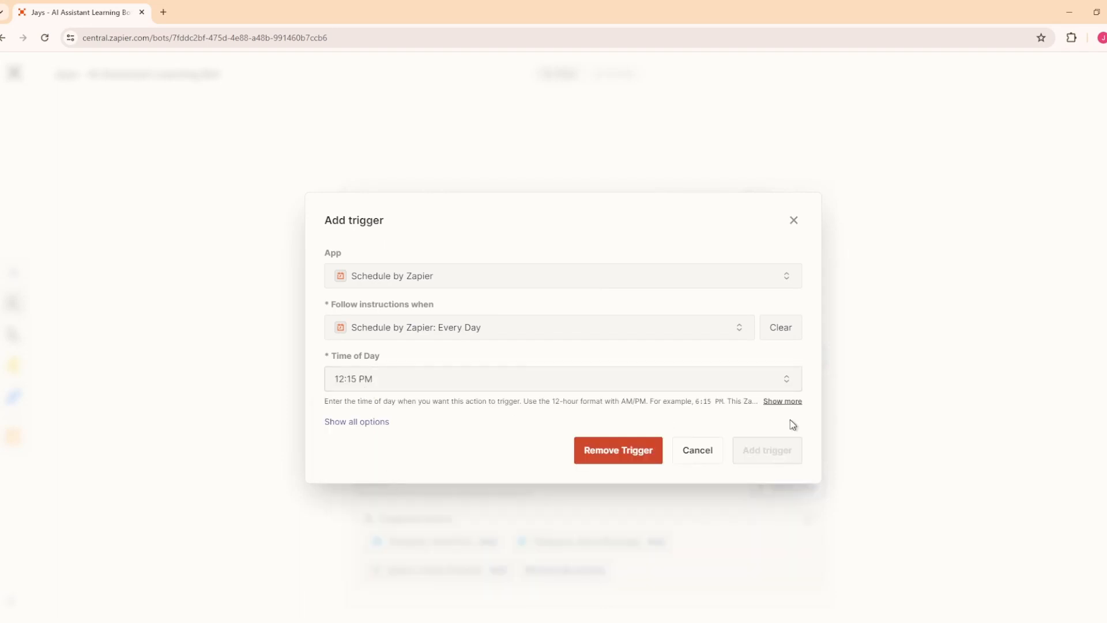
left_click(772, 456)
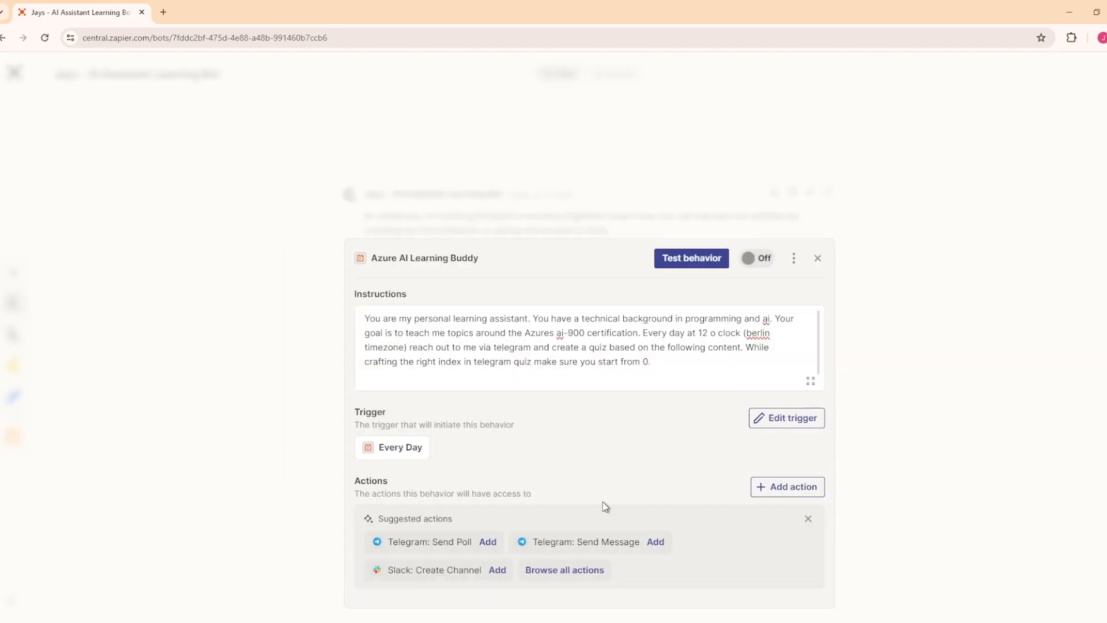
- Start adding the Telegram Send Poll action and open the BotFather chat in Telegram Web in a separate tab
left_click(434, 546)
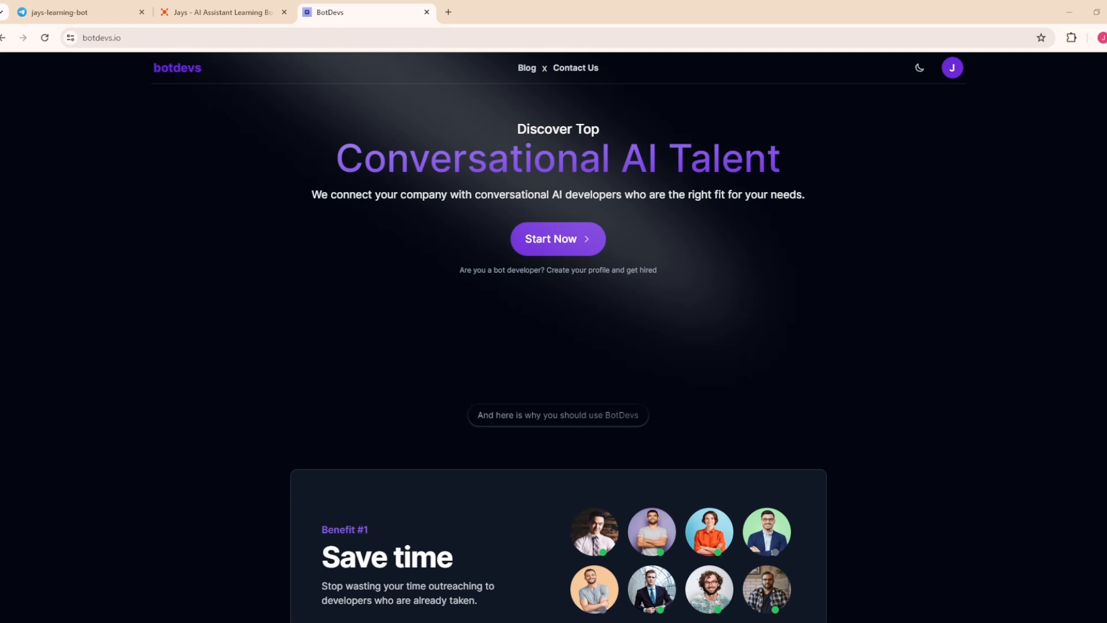
left_click(166, 12)
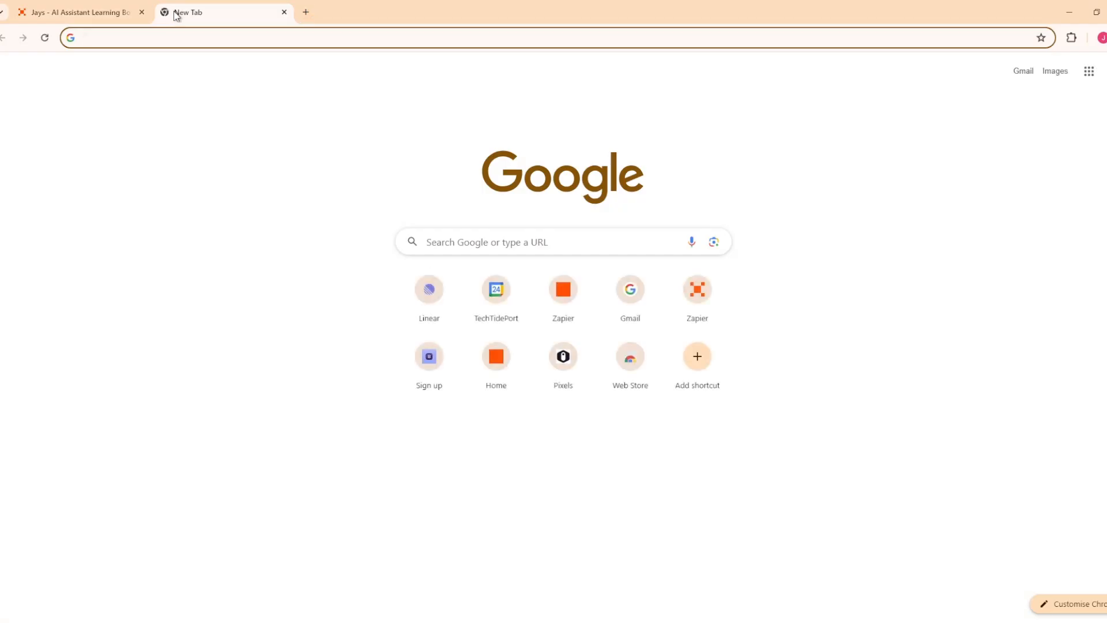
type("tele")
key("Return")
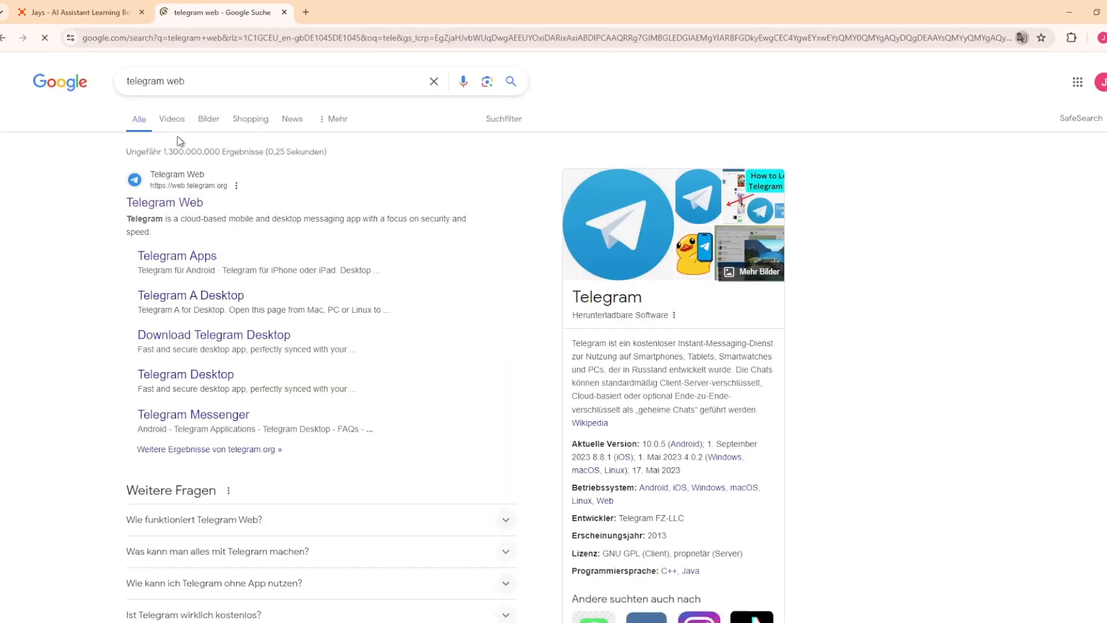
left_click(173, 198)
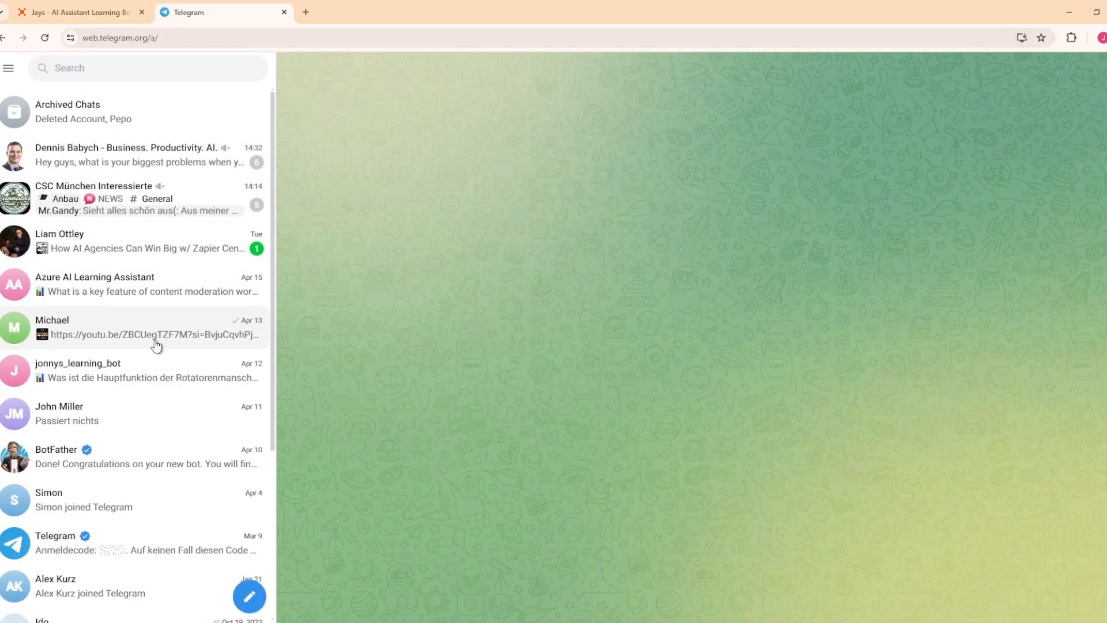
left_click(120, 464)
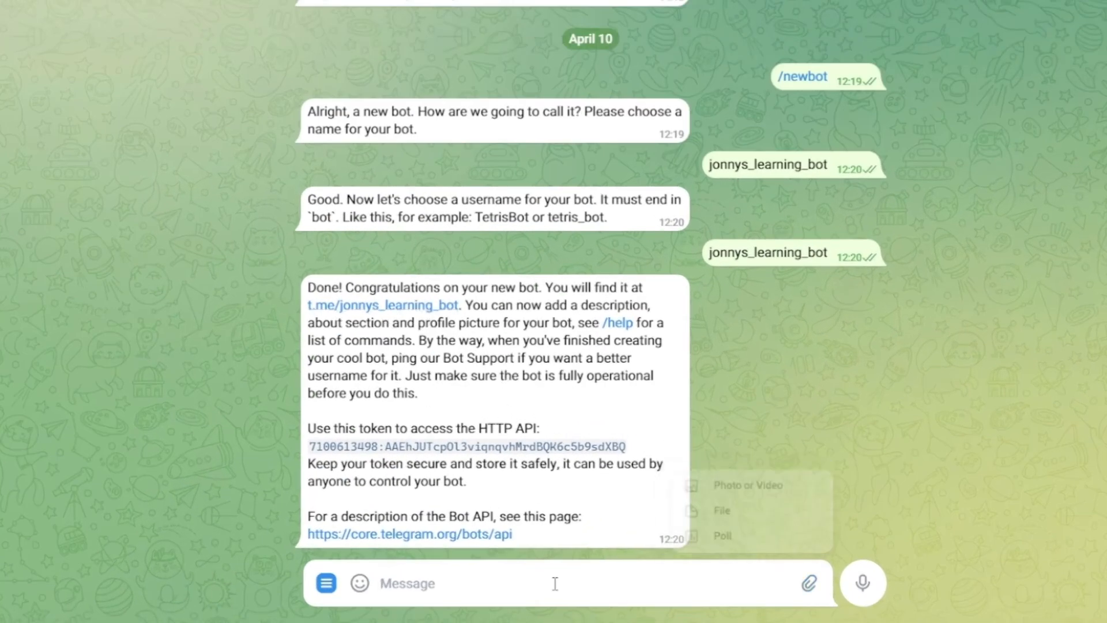
- Try to clear the BotFather chat by sending the /clear command
type("c")
key("BackSpace")
type("/clear")
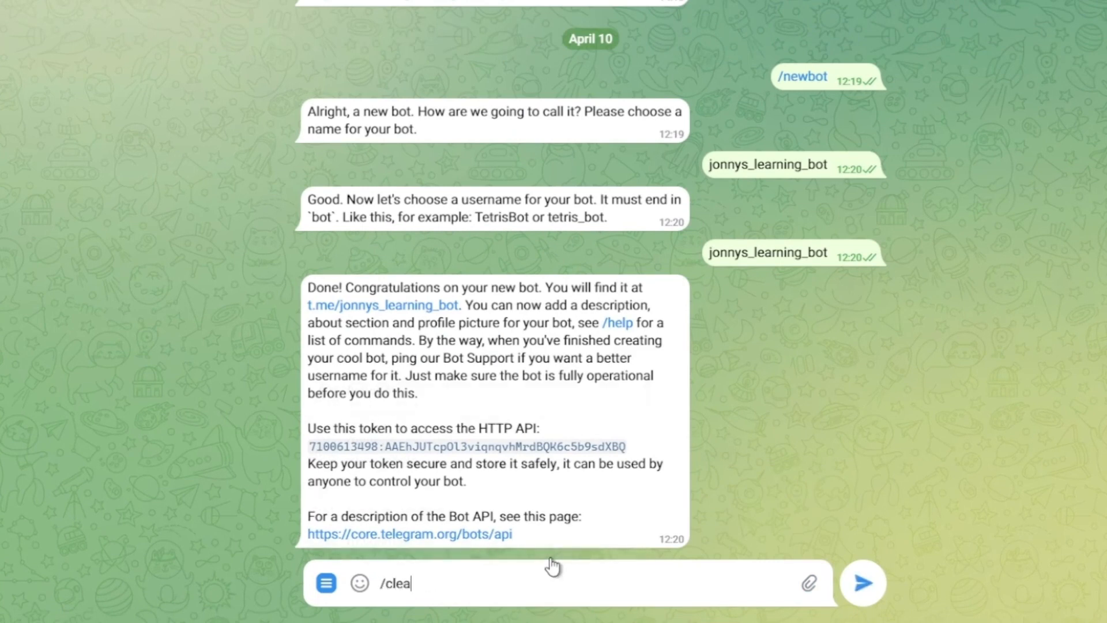
key("Return")
- Request a new Telegram bot with the /newbot command and name it jays-learning-bot
type("/")
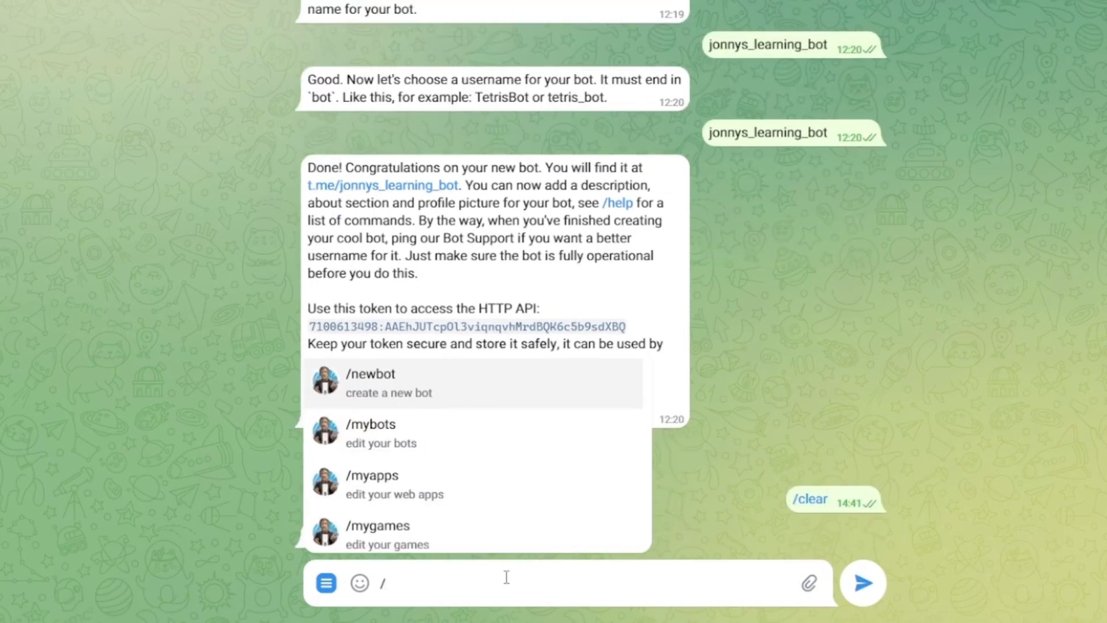
type("ne")
key("Return")
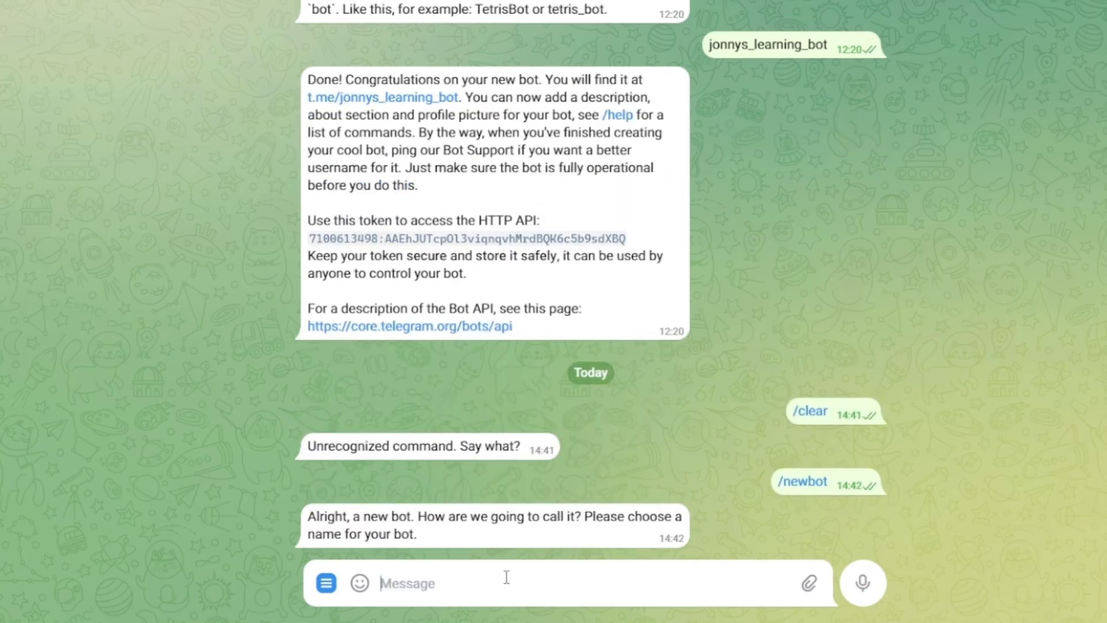
type("jays-")
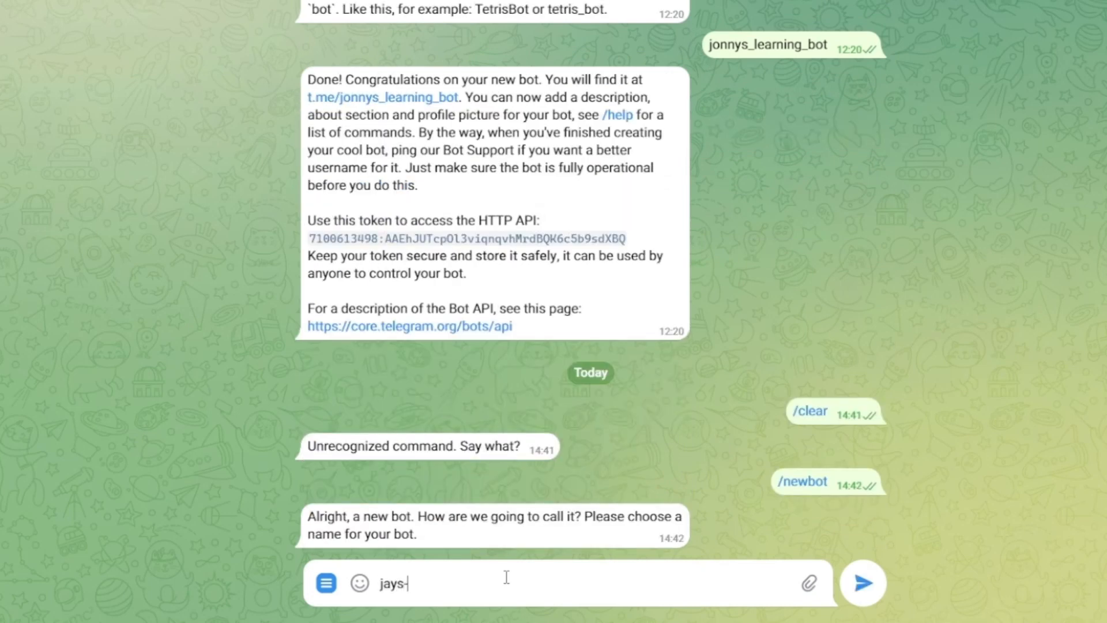
type("learning-bot")
key("Return")
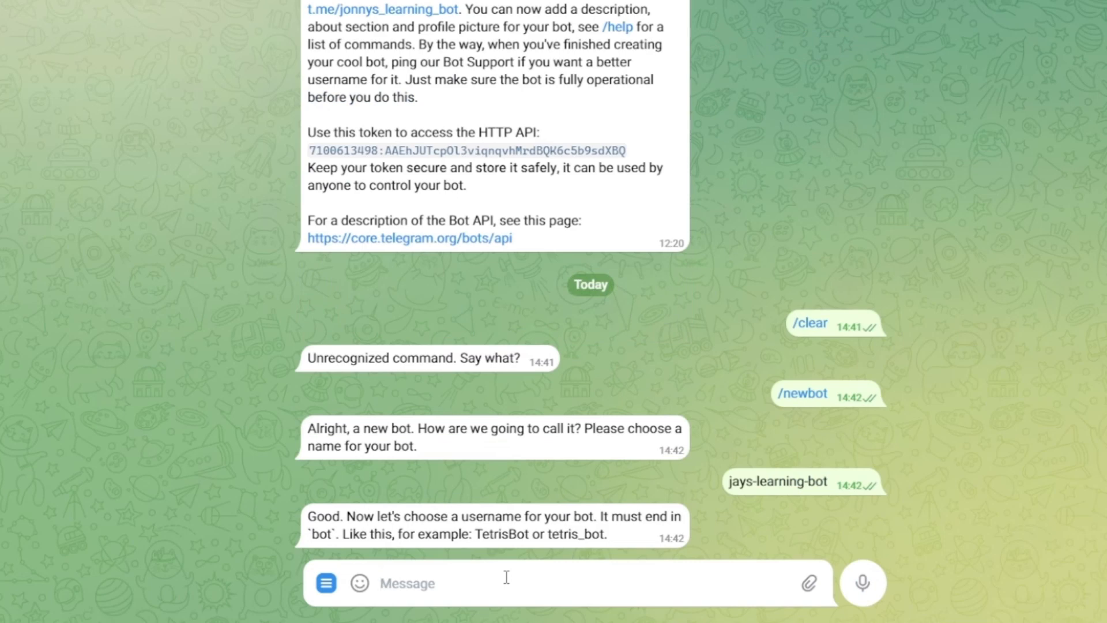
- Try to register jays-learning-bot as the new Telegram bot's username
type("jays-learn")
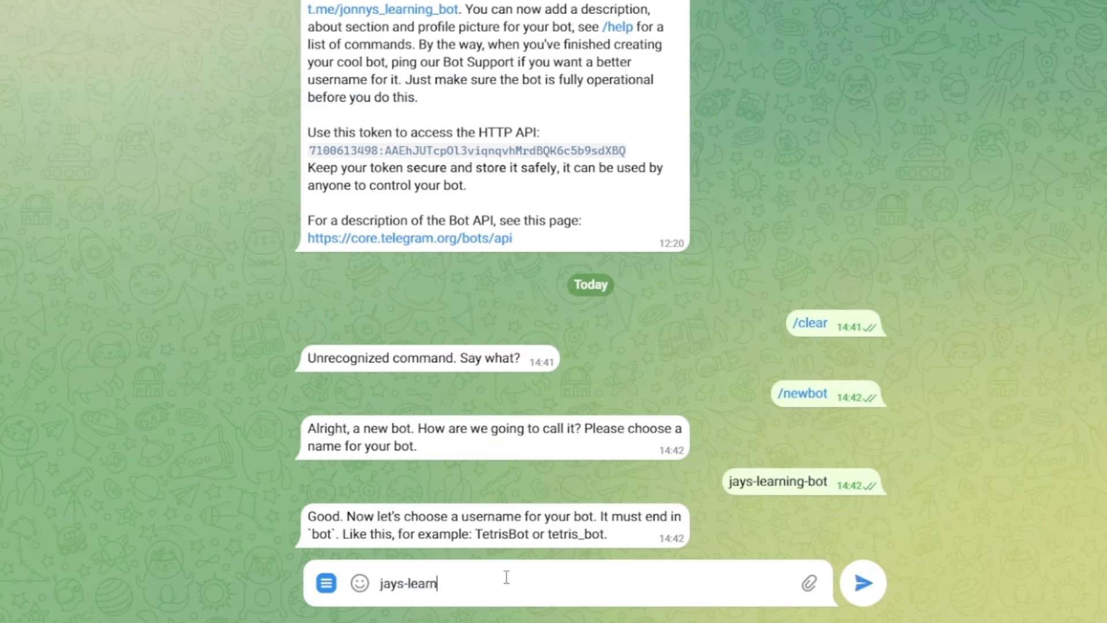
type("ing-bot")
key("Return")
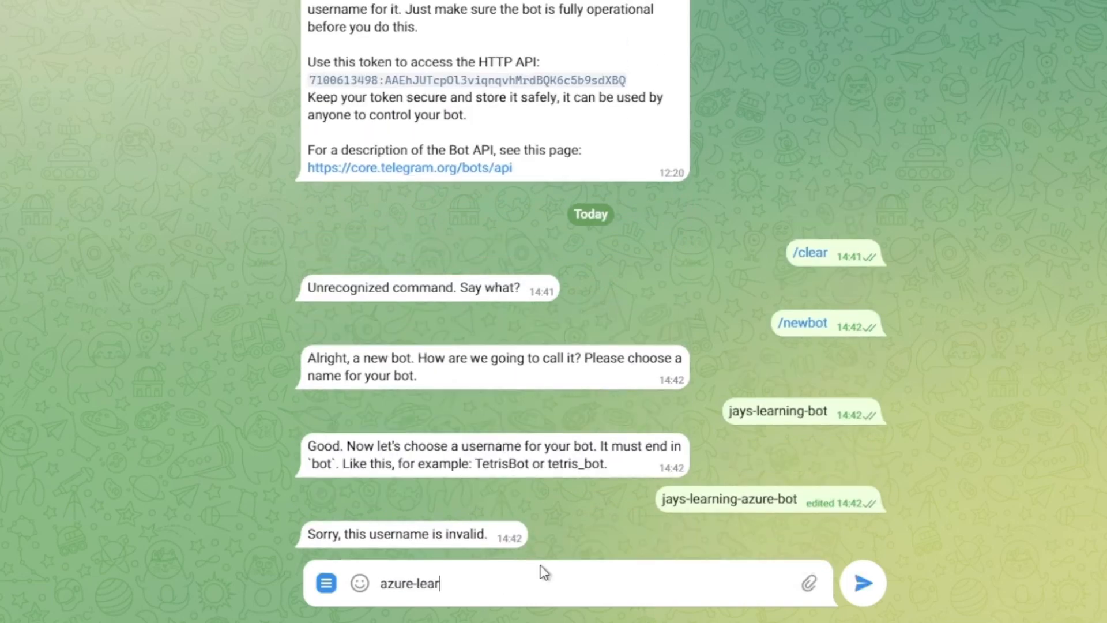
- Register the new Telegram bot under the username jayspersonallearning_bot
type("personallearning")
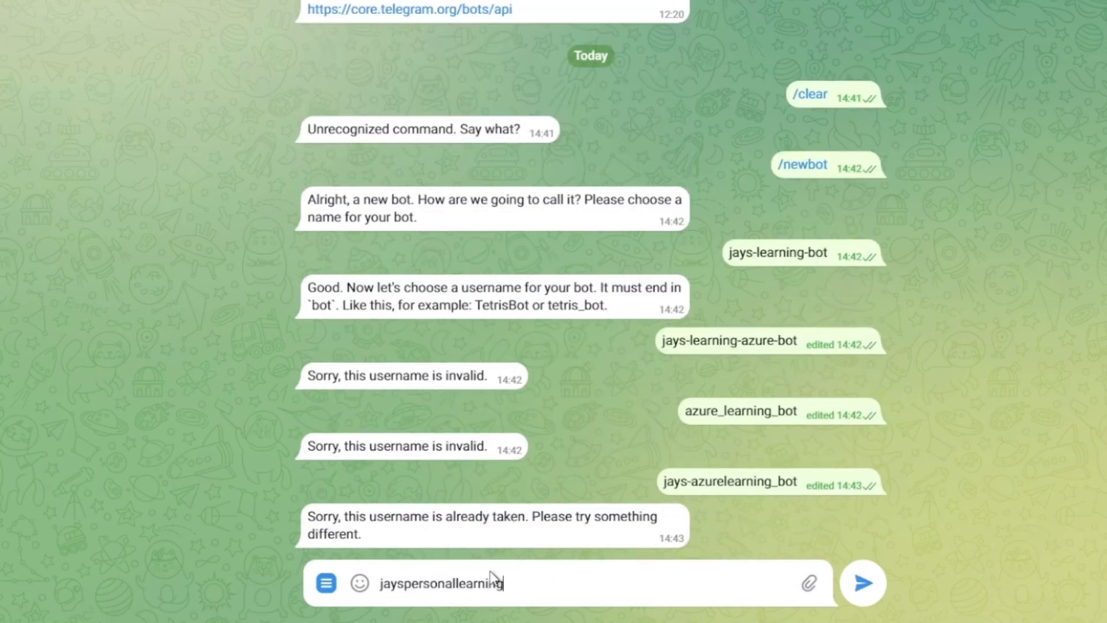
type("_bot")
key("Return")
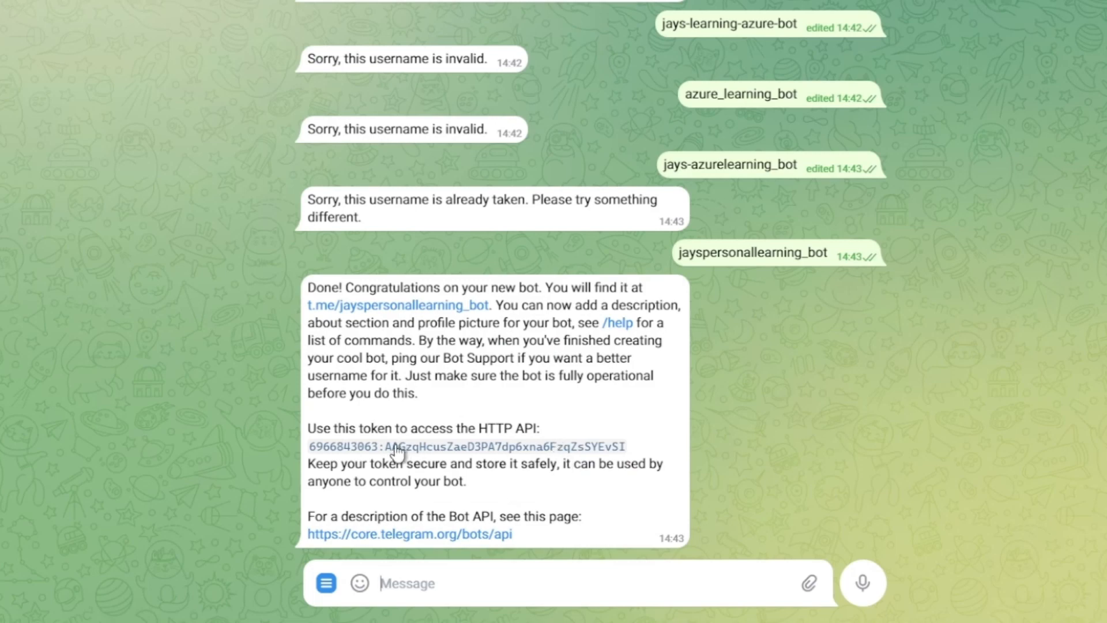
- Copy the new bot's API token and use it to add a new Telegram connection to Zapier's Send Poll action
left_click_drag(306, 447, 661, 449)
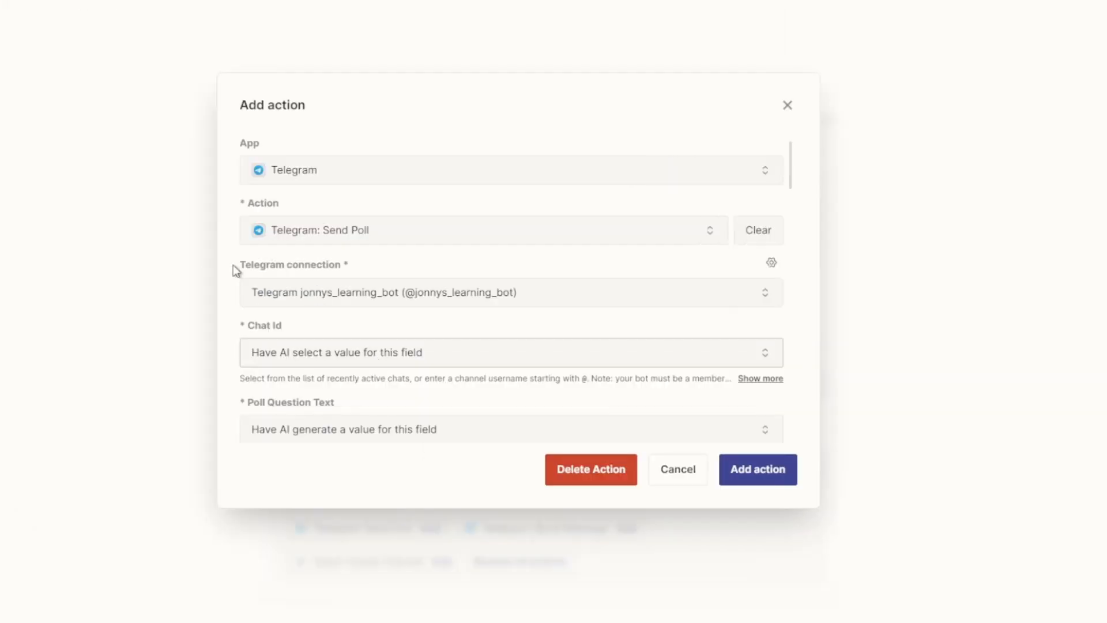
left_click(771, 262)
left_click(748, 296)
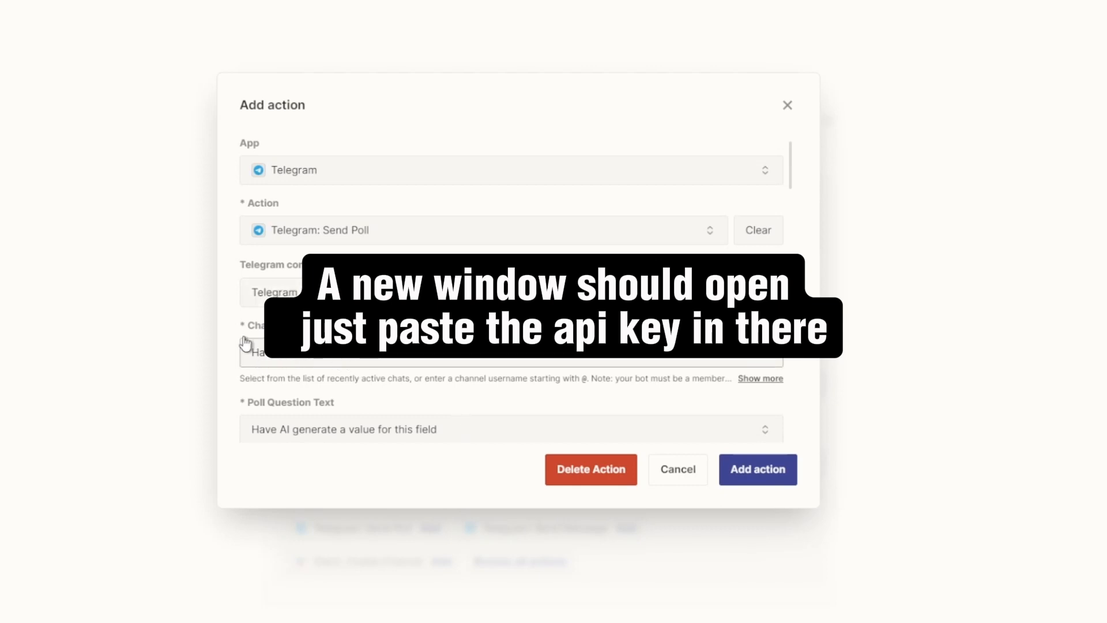
- Set the Send Poll action's poll type to the specific value Quiz and leave the question and answer texts AI-generated
scroll(341, 349, "down", 1)
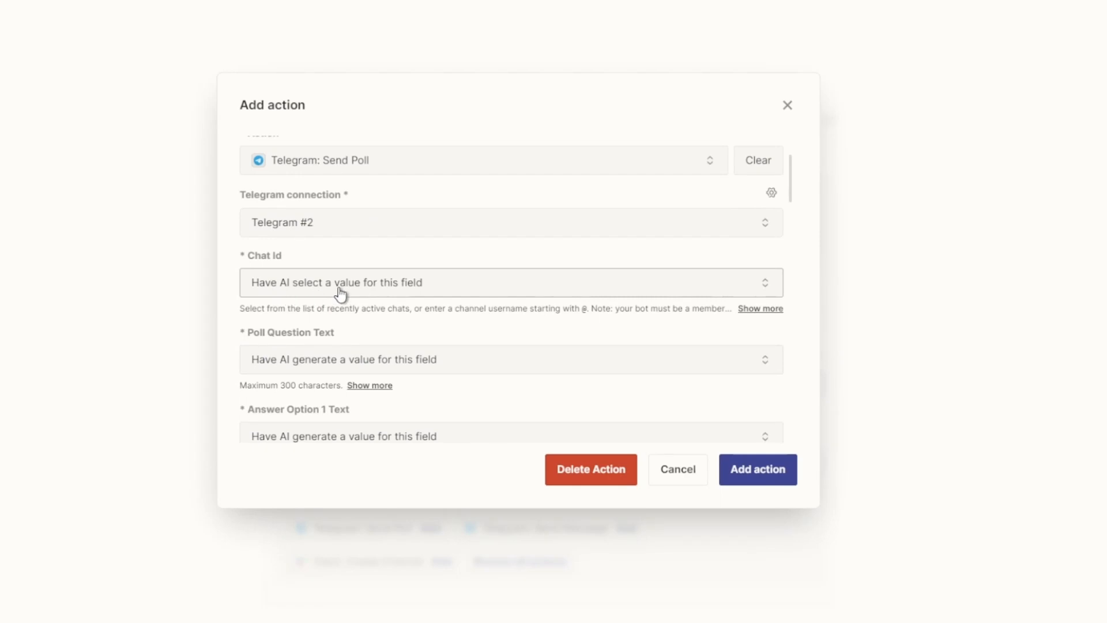
left_click(372, 357)
scroll(430, 351, "down", 10)
scroll(430, 351, "up", 6)
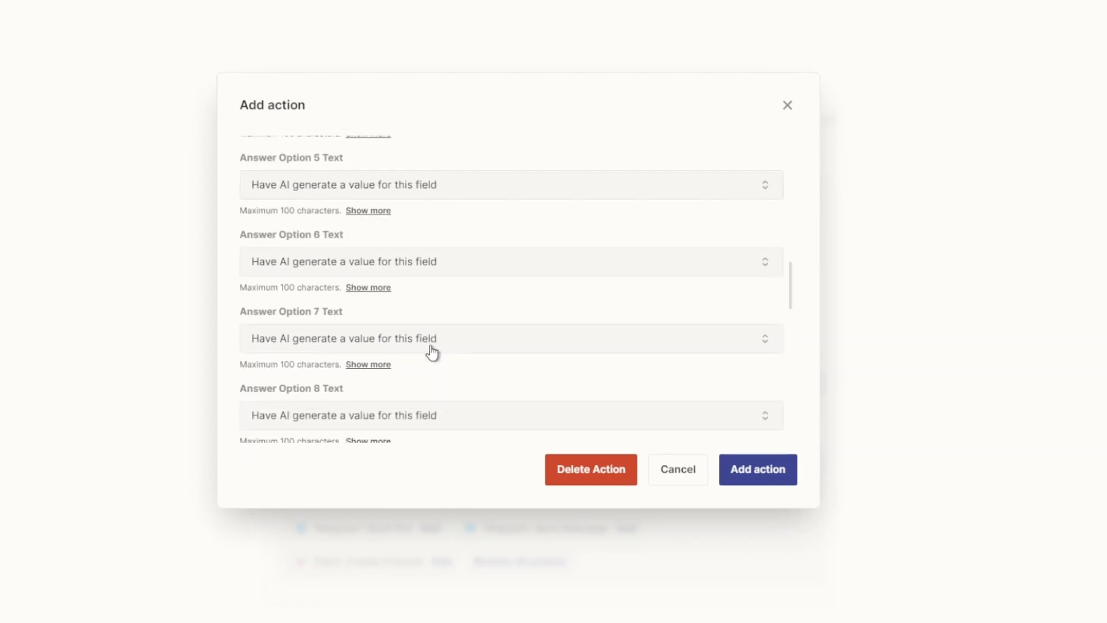
scroll(425, 266, "up", 7)
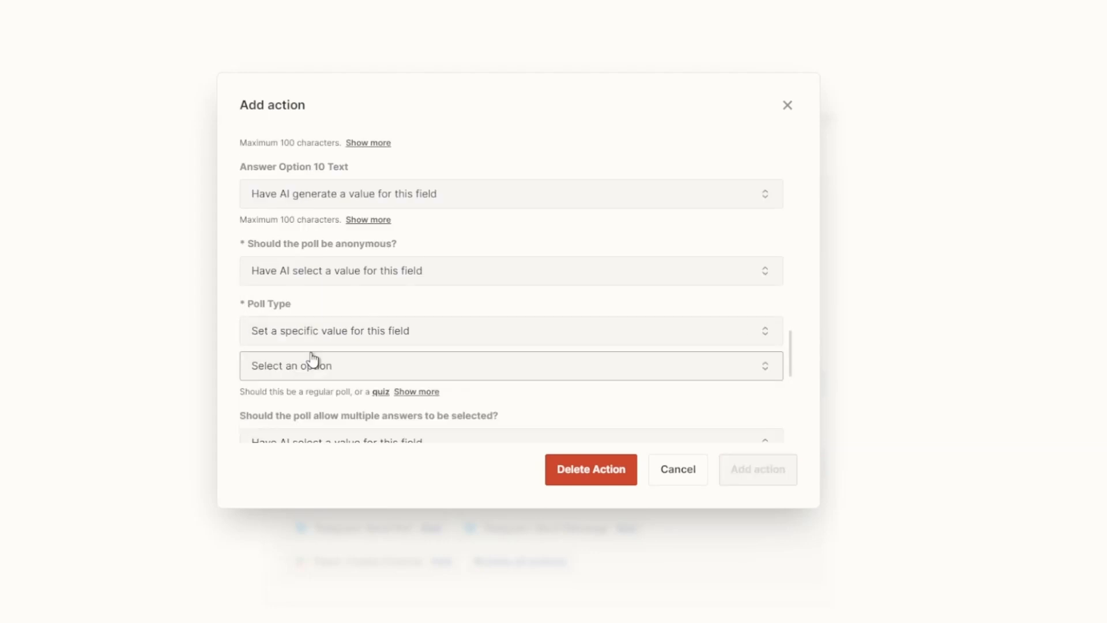
left_click(311, 362)
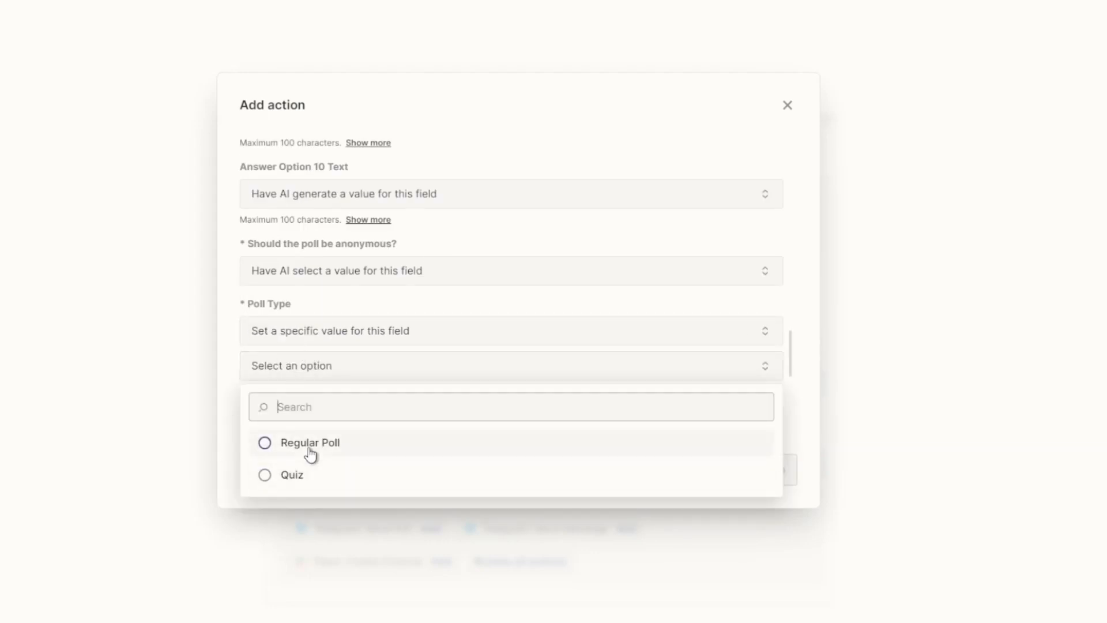
left_click(295, 482)
scroll(322, 389, "down", 2)
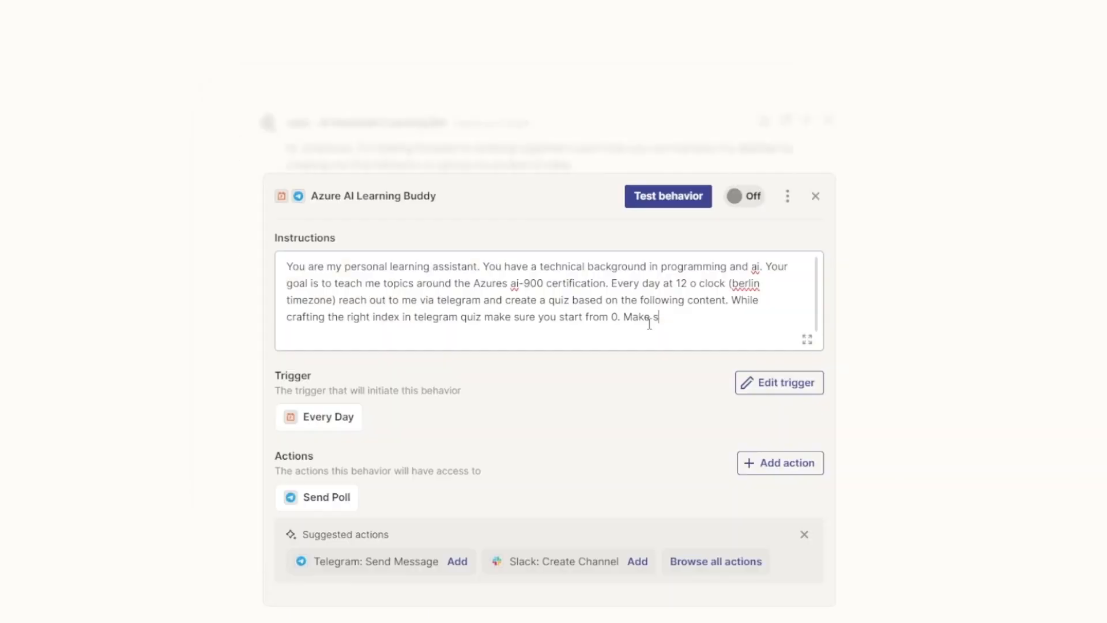
- Extend the behavior instructions with a 200-character limit for the explanation and the line "Use the following references when you craft the quizzes:"
type("ure that the explanation is not")
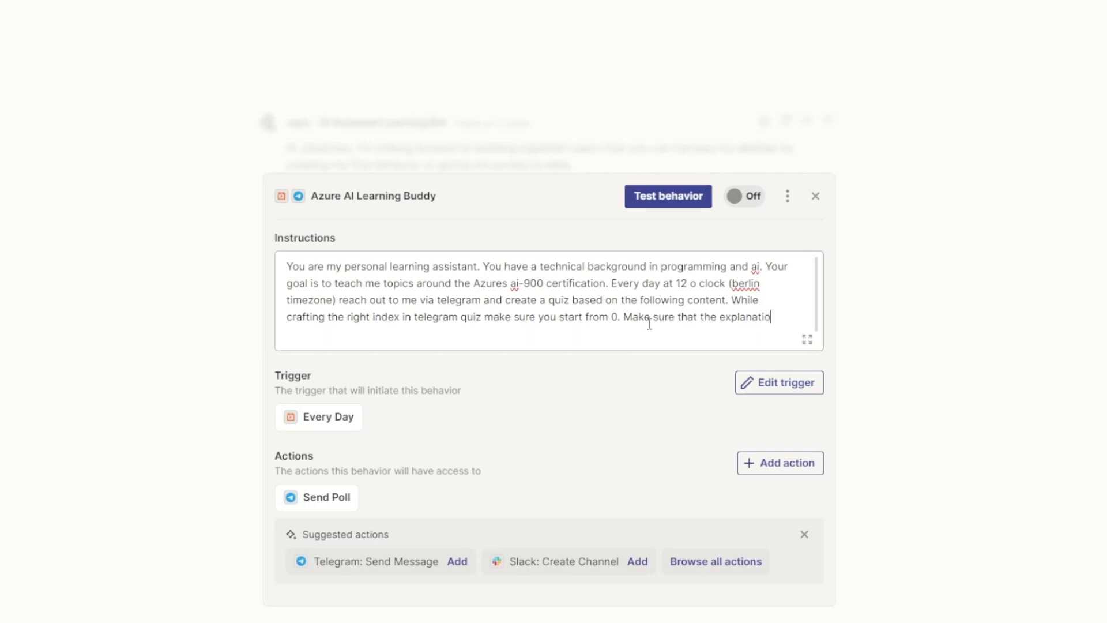
type(" longer than 200 characters.")
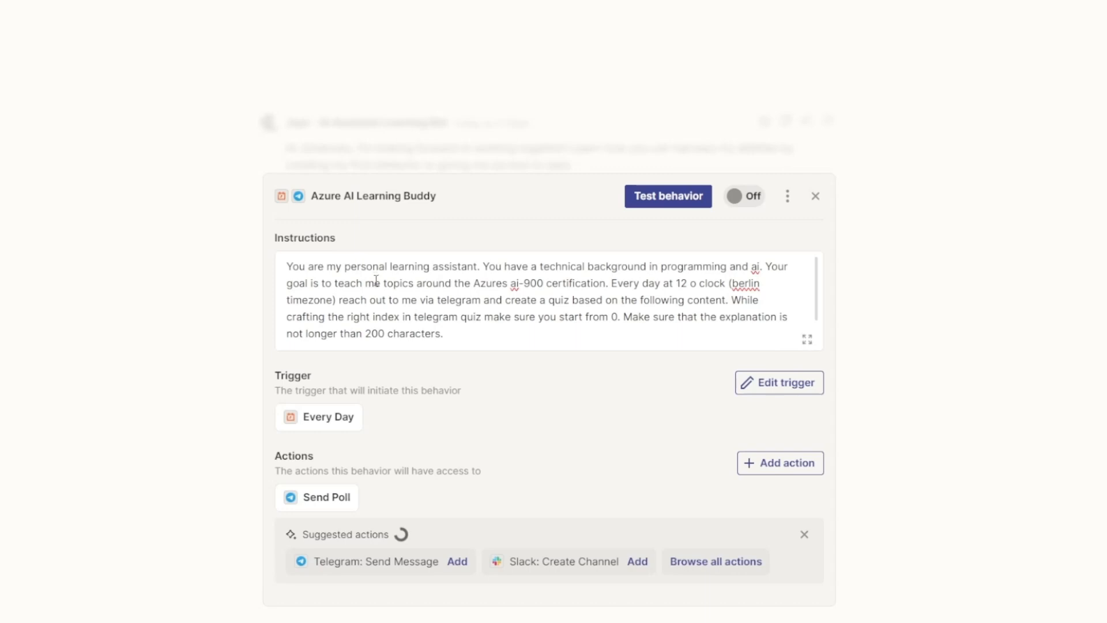
left_click(475, 297)
type("Use t")
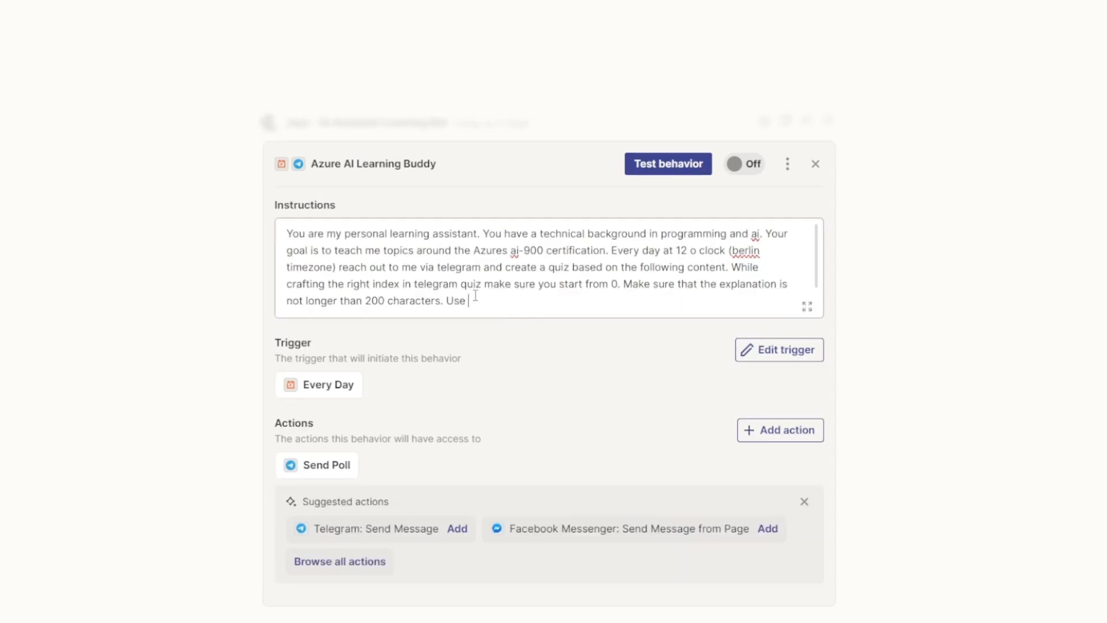
type("he following references when you craft the quizzes:")
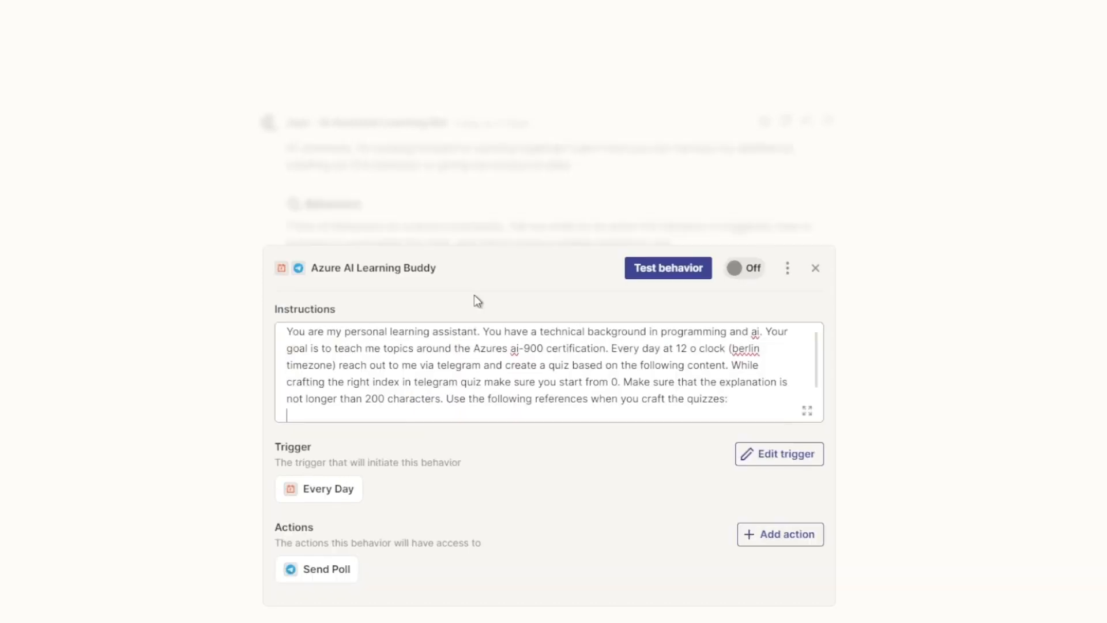
- Paste the Azure AI-900 study topics and resources below the references line in the instructions and check the pasted text
key("ctrl+v")
scroll(509, 403, "up", 5)
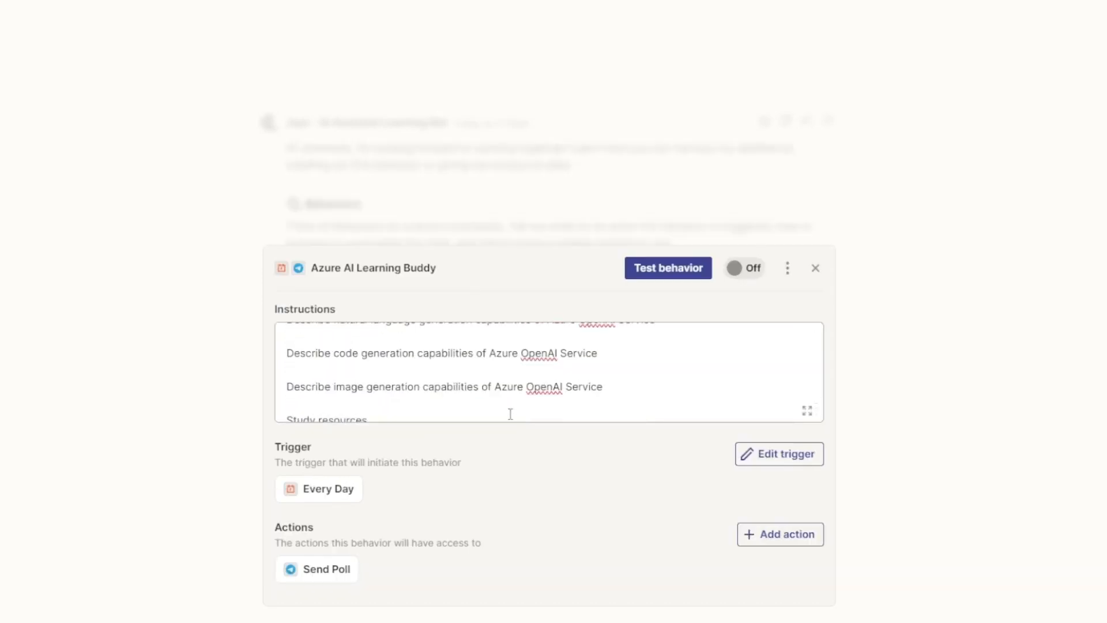
scroll(621, 355, "down", 5)
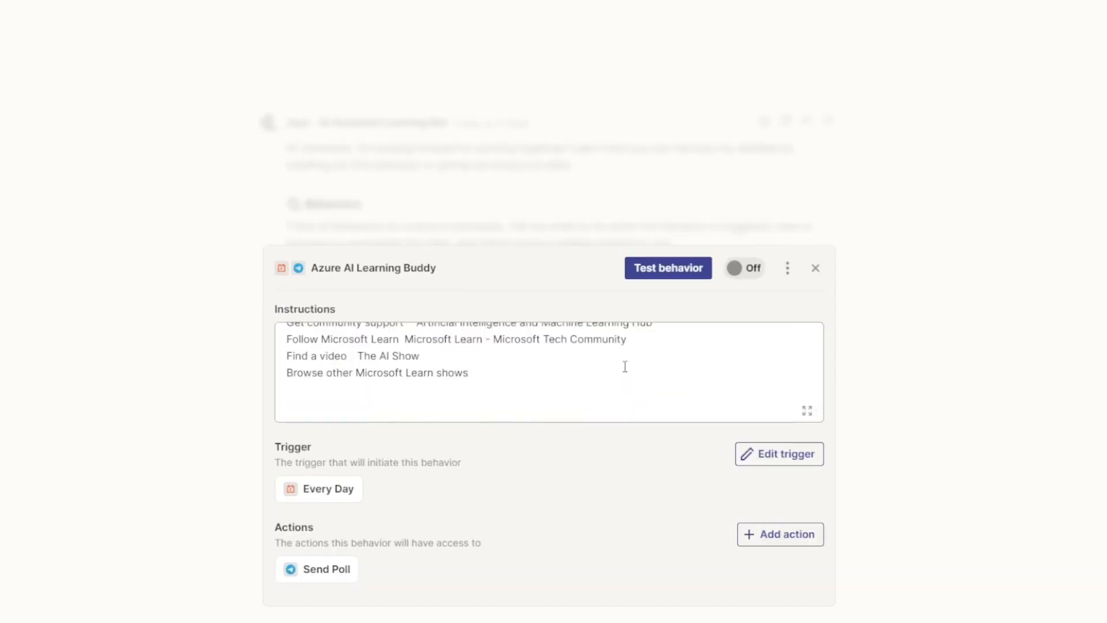
scroll(625, 365, "up", 10)
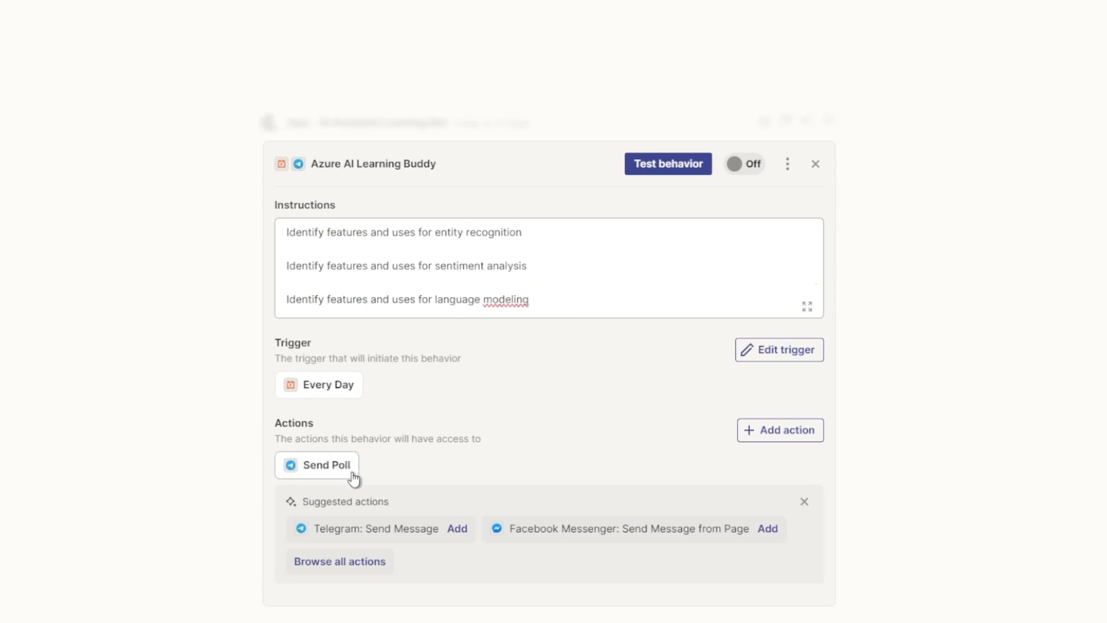
- Recheck the instructions from the end to the beginning and run a test of the Azure AI Learning Buddy behavior
left_click(794, 281)
scroll(503, 285, "up", 20)
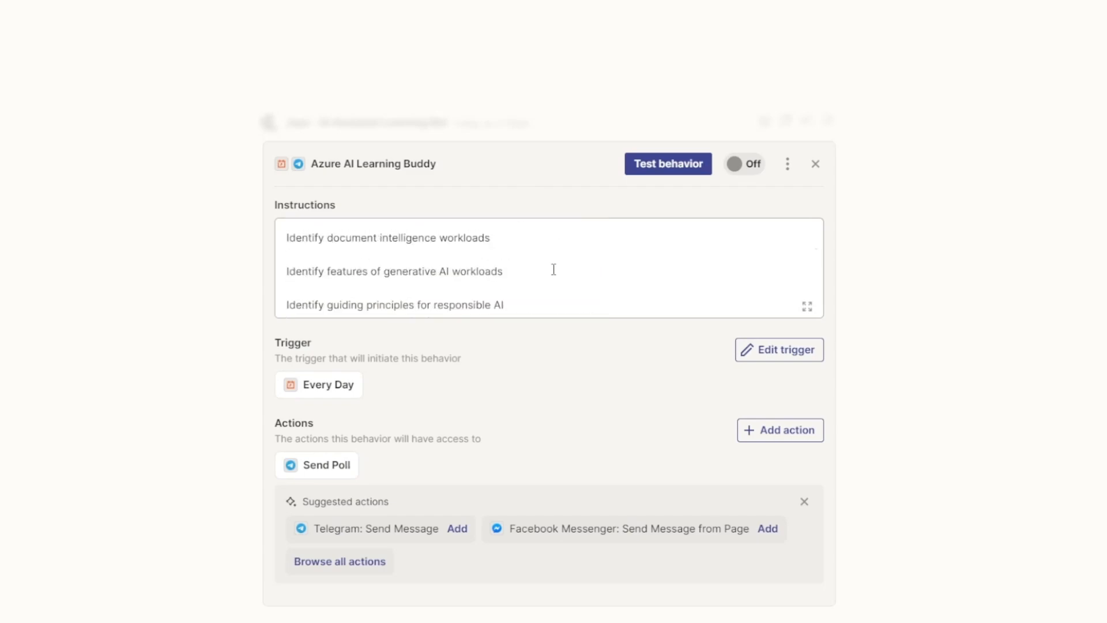
scroll(553, 270, "up", 5)
left_click(663, 168)
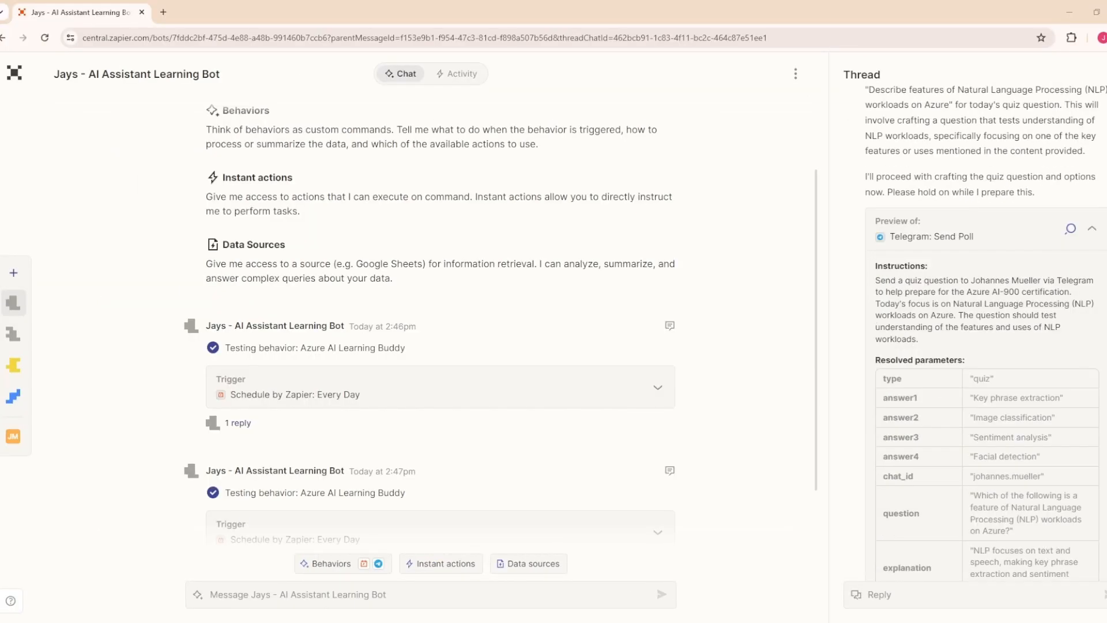
- Examine the test thread's Send Poll preview, including its instructions, resolved parameters and the drafted quiz question with its options
scroll(974, 334, "up", 2)
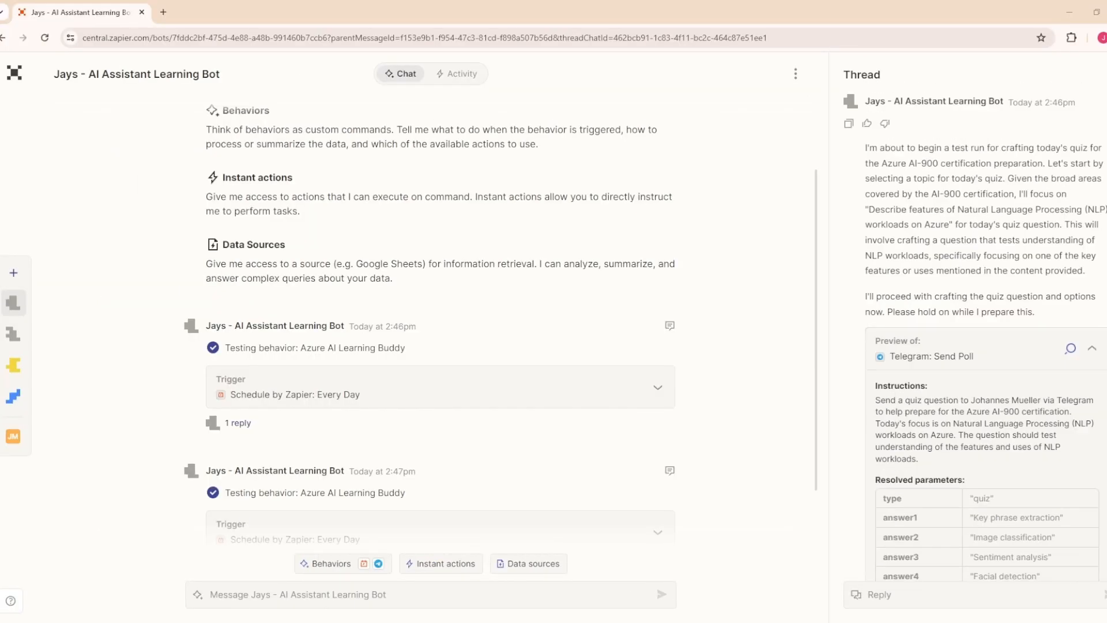
scroll(974, 335, "down", 3)
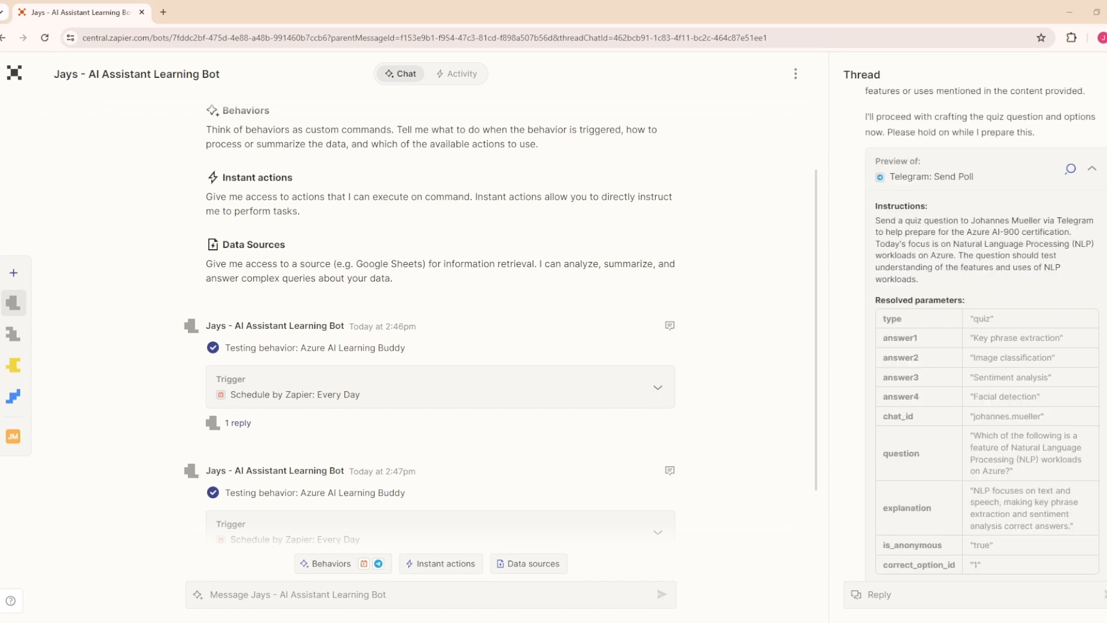
scroll(975, 334, "up", 1)
scroll(975, 334, "down", 2)
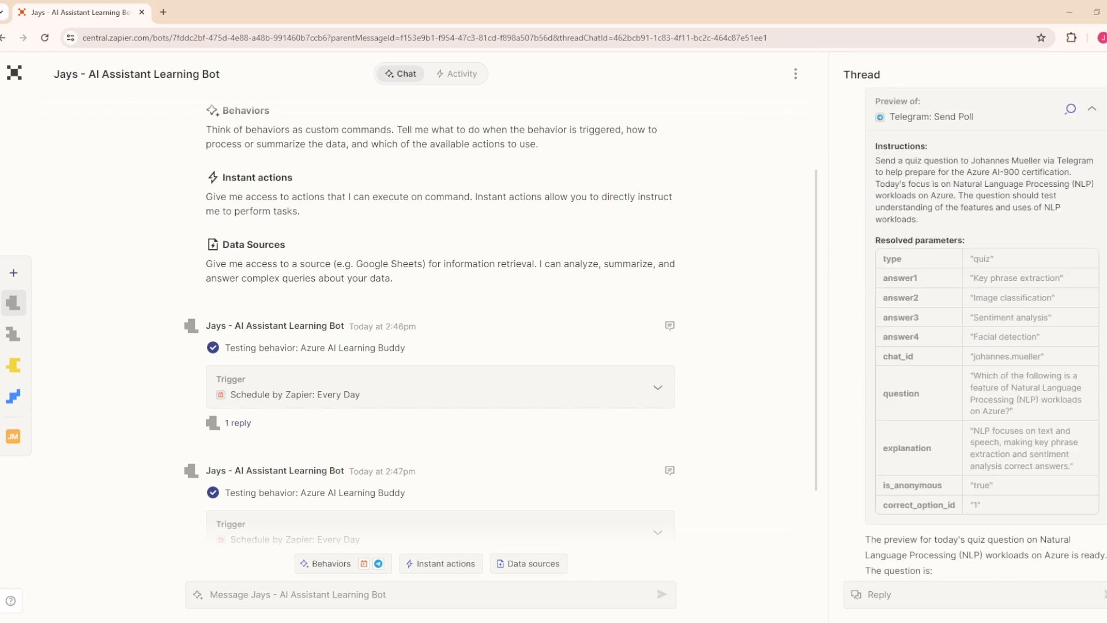
left_click_drag(895, 183, 1095, 205)
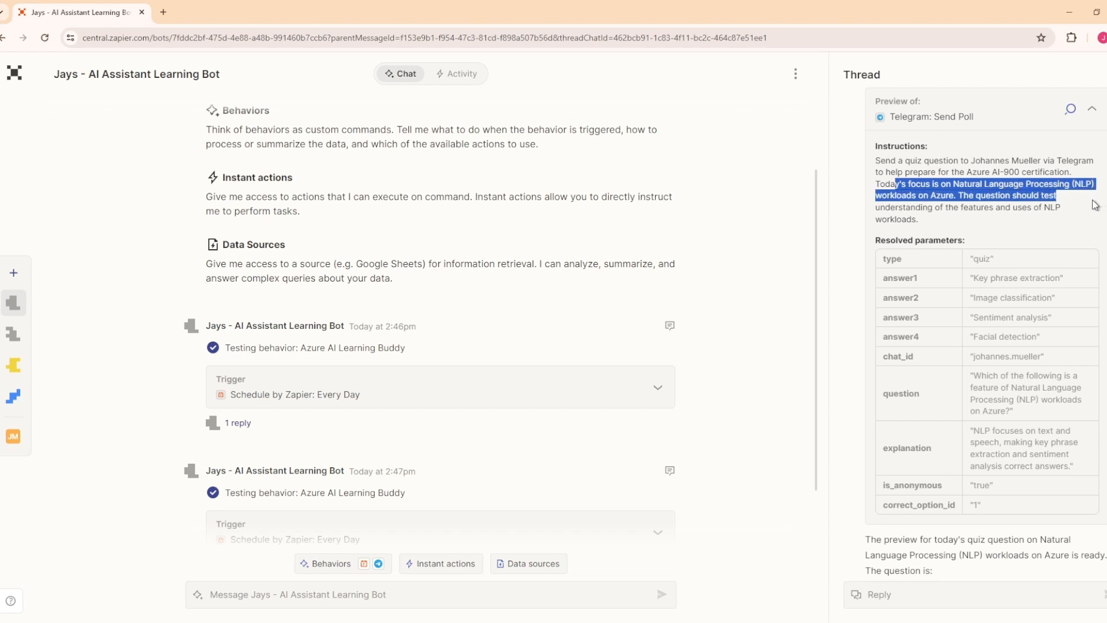
left_click(1047, 208)
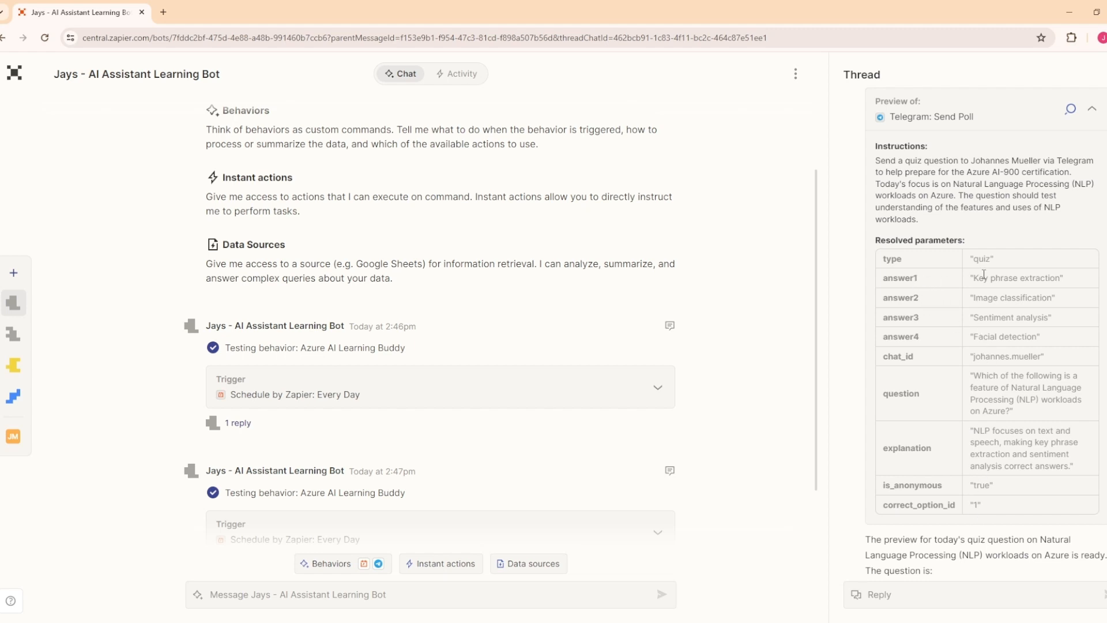
scroll(942, 553, "down", 1)
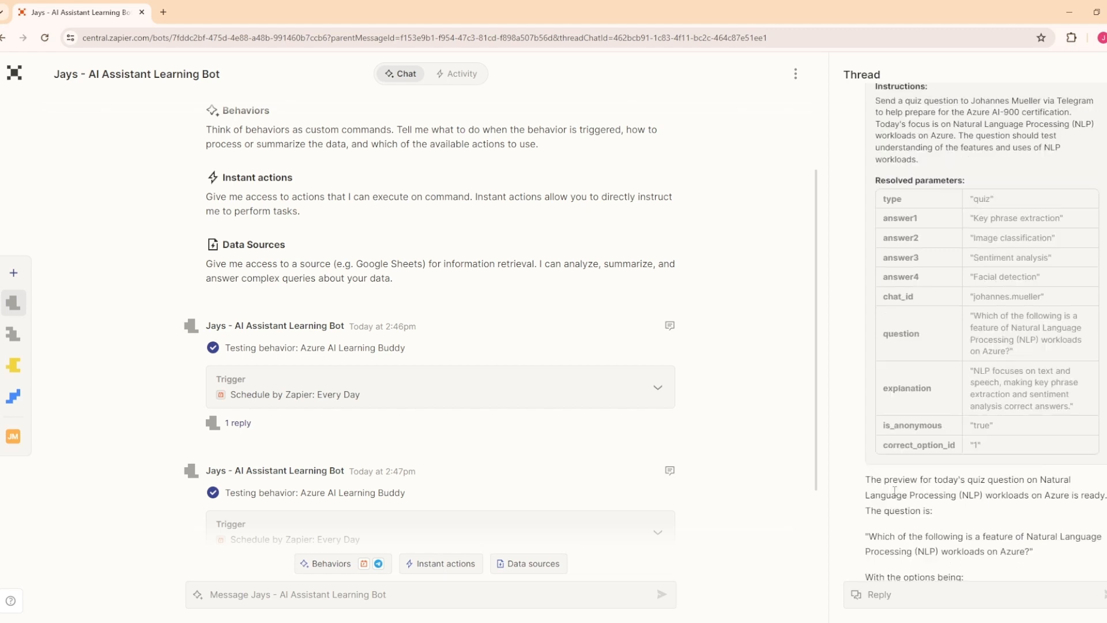
scroll(890, 553, "down", 1)
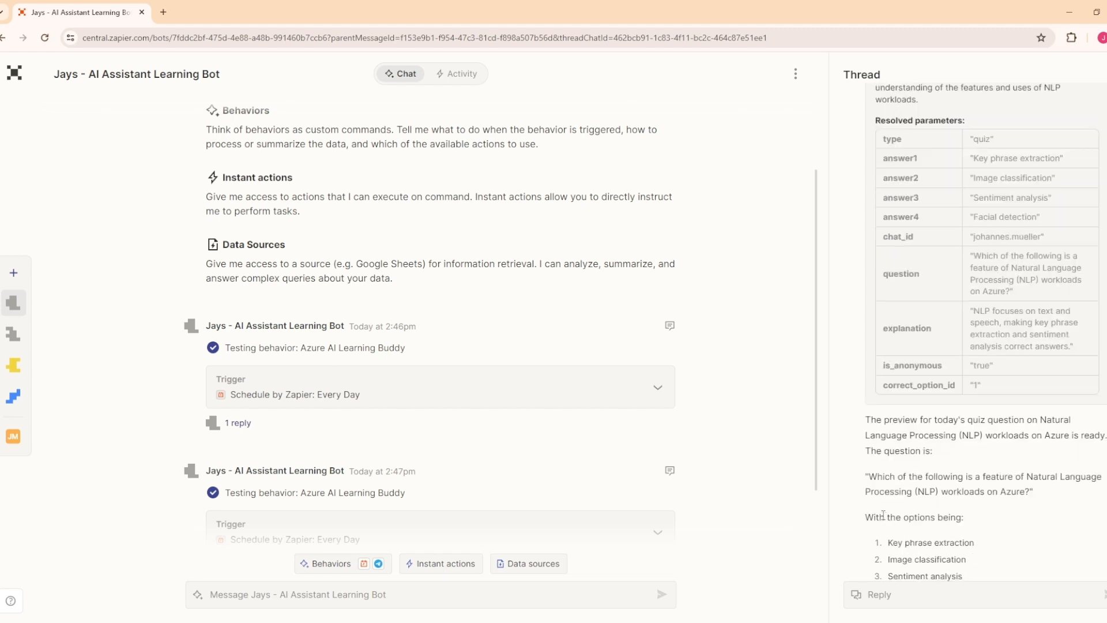
scroll(883, 515, "down", 1)
scroll(882, 514, "down", 1)
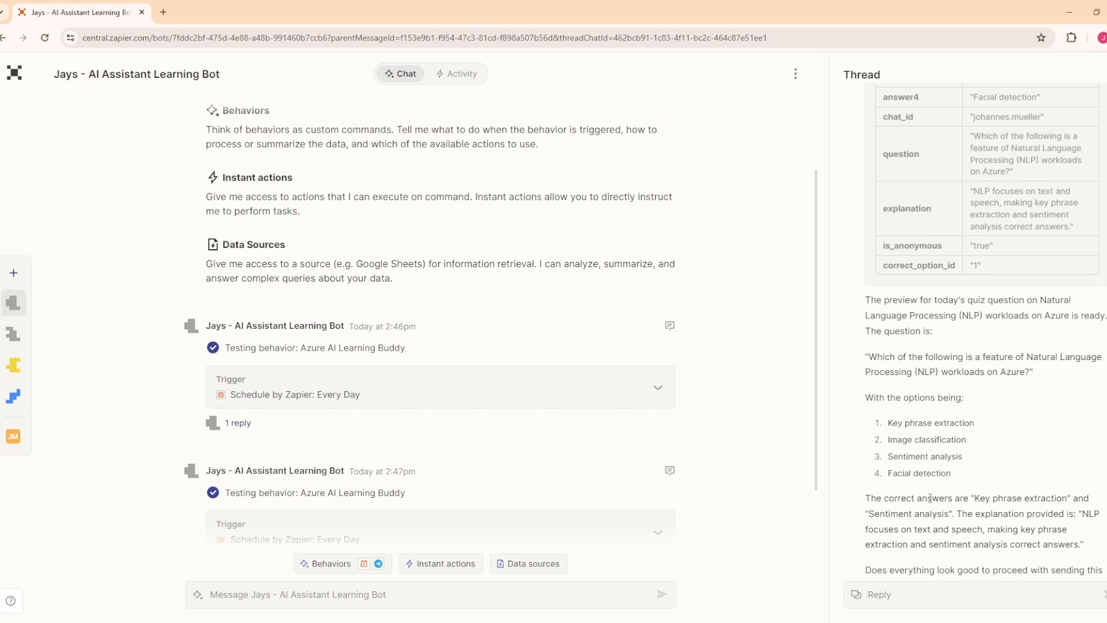
- Compare the correct answers stated in the reply with the answer1 and correct_option_id parameters of the Send Poll preview
left_click_drag(980, 500, 1067, 500)
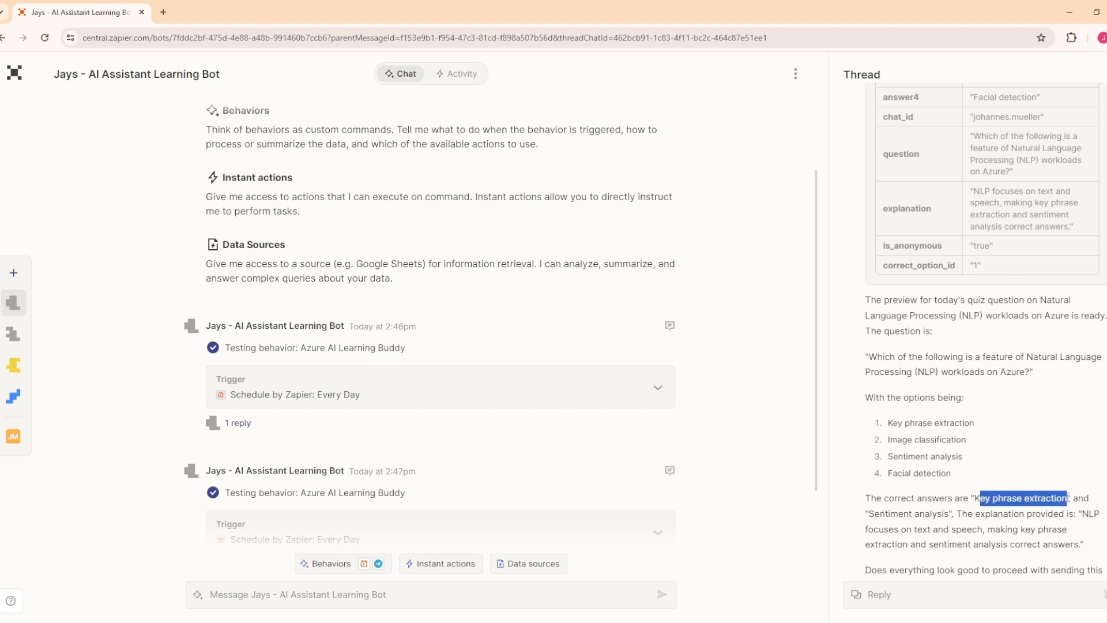
scroll(981, 257, "up", 4)
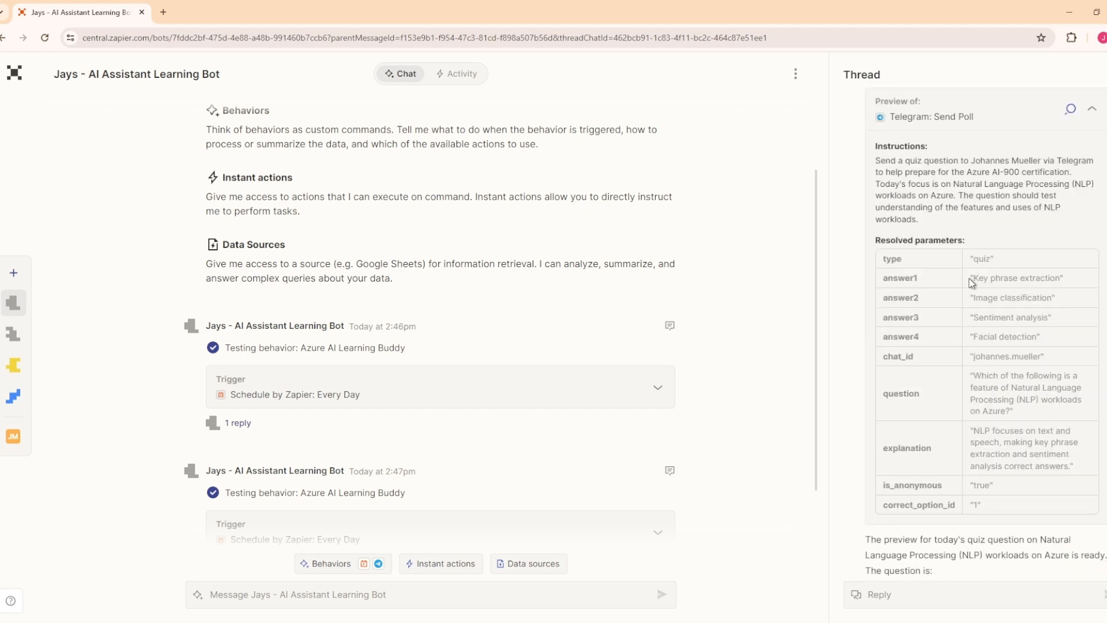
left_click_drag(970, 278, 1070, 284)
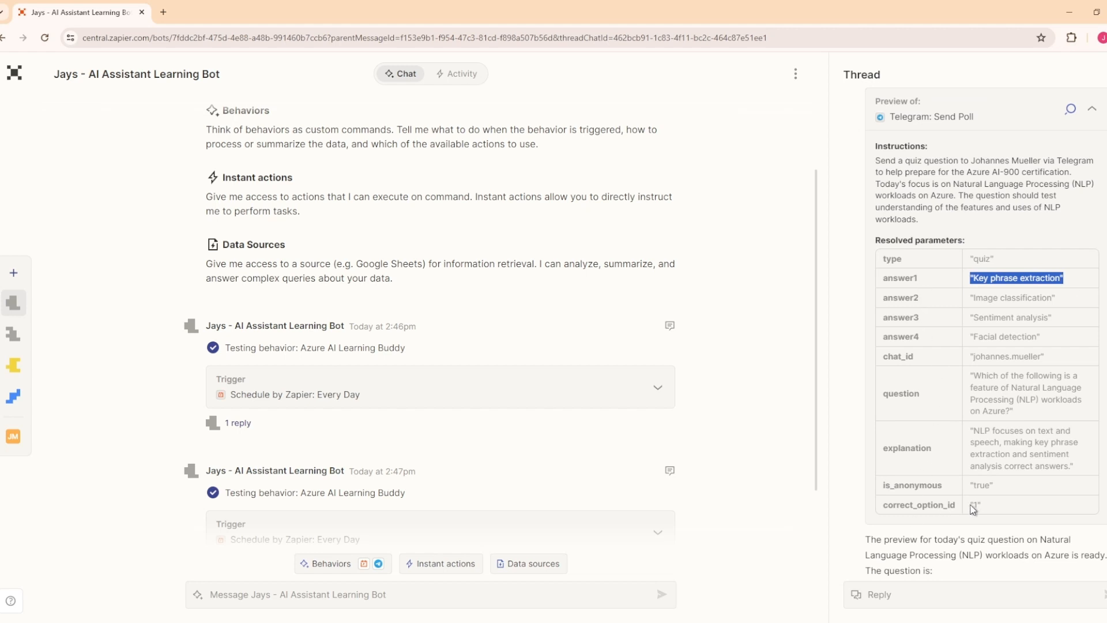
left_click_drag(974, 504, 992, 505)
scroll(992, 259, "down", 2)
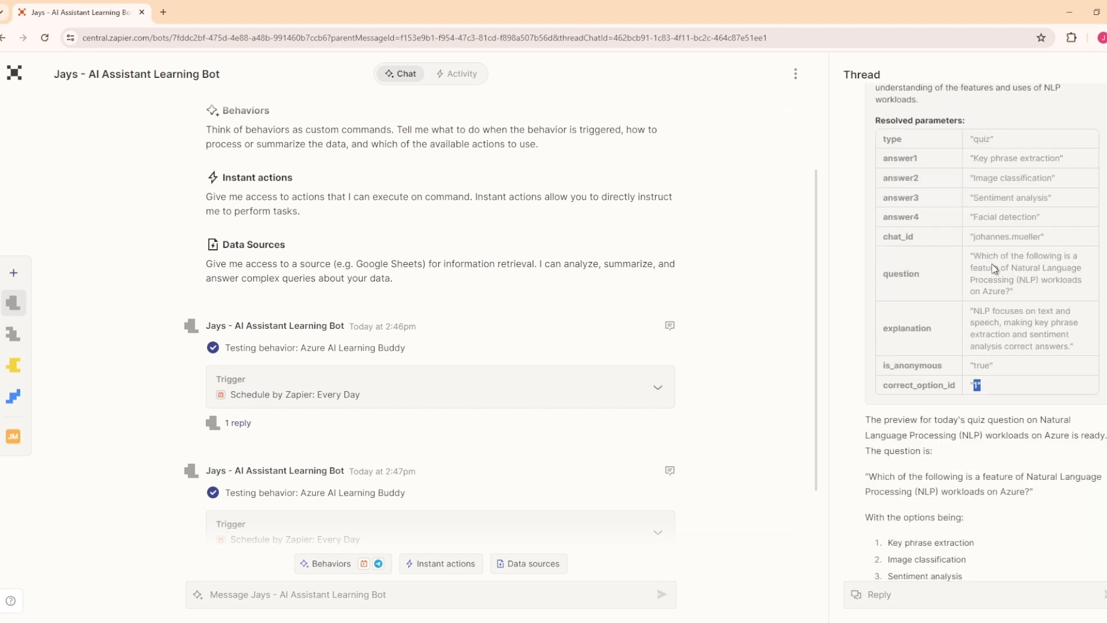
scroll(1005, 345, "down", 3)
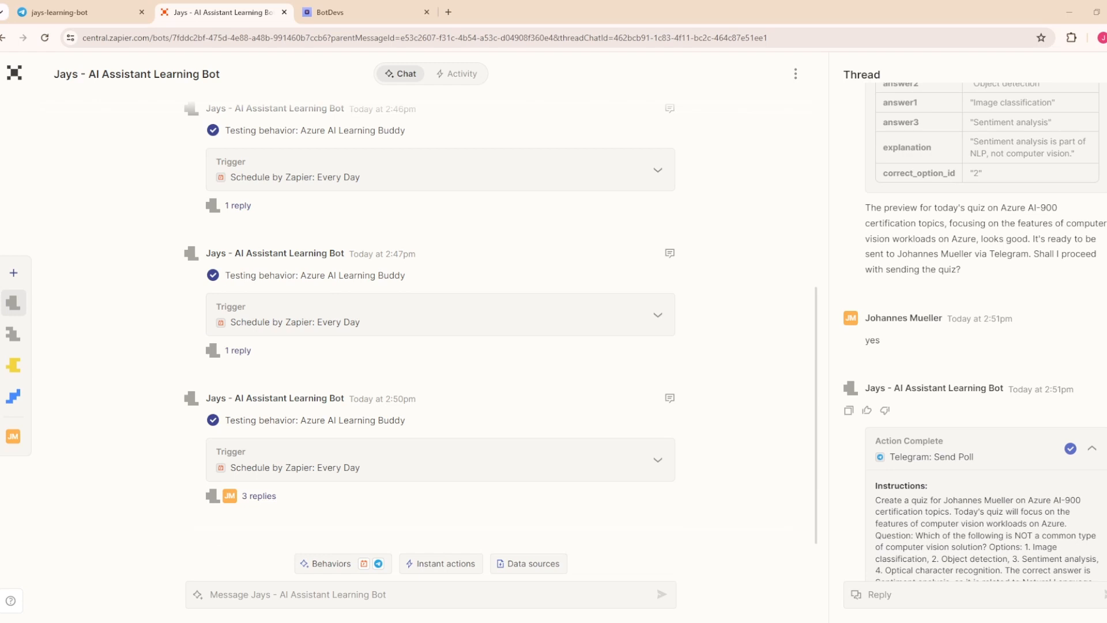
- Review the latest test run's sending confirmation and the resolved parameters of its completed Send Poll action
left_click_drag(1021, 254, 1055, 272)
left_click(1053, 275)
scroll(868, 345, "down", 1)
scroll(887, 360, "down", 1)
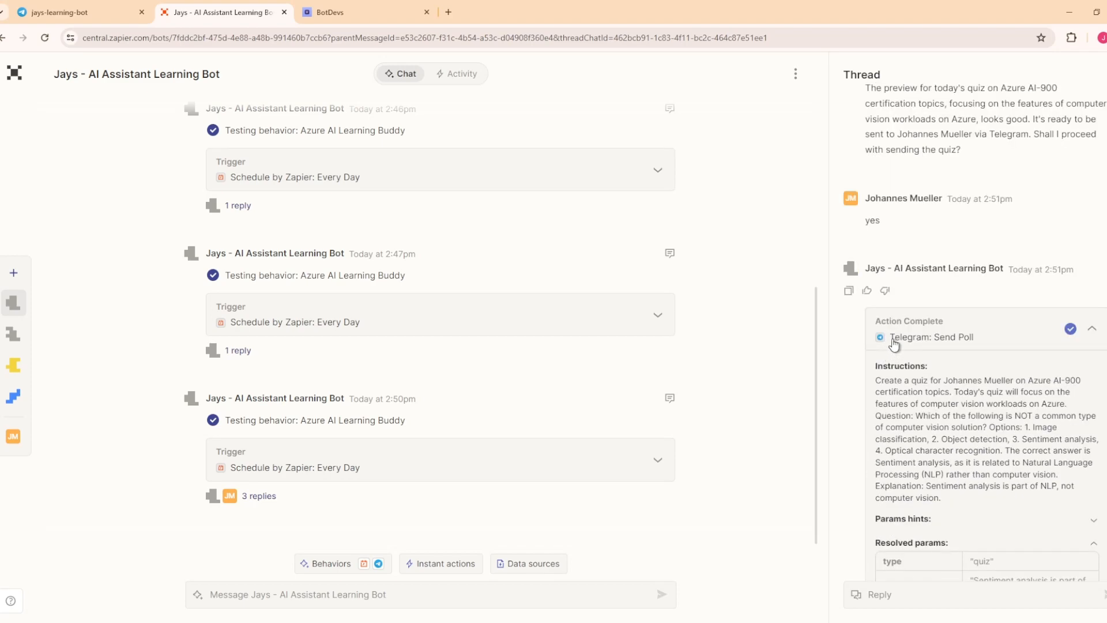
scroll(914, 354, "down", 4)
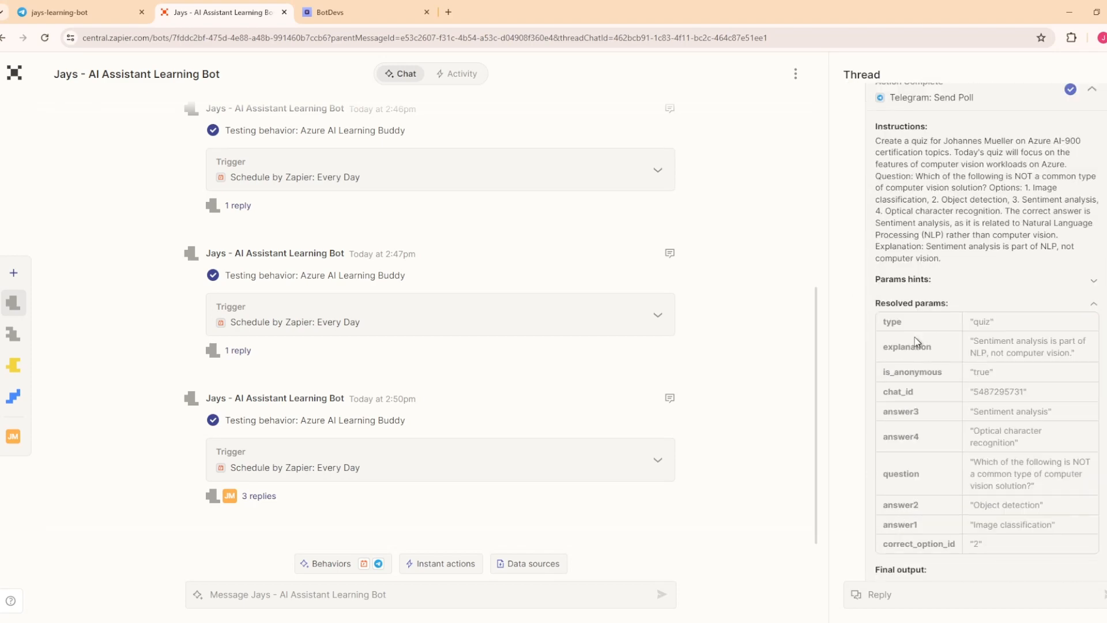
- Examine the completed Send Poll action's instructions, parameters and final output, including the correct_option_id entry, and read the closing delivery message
scroll(911, 346, "up", 2)
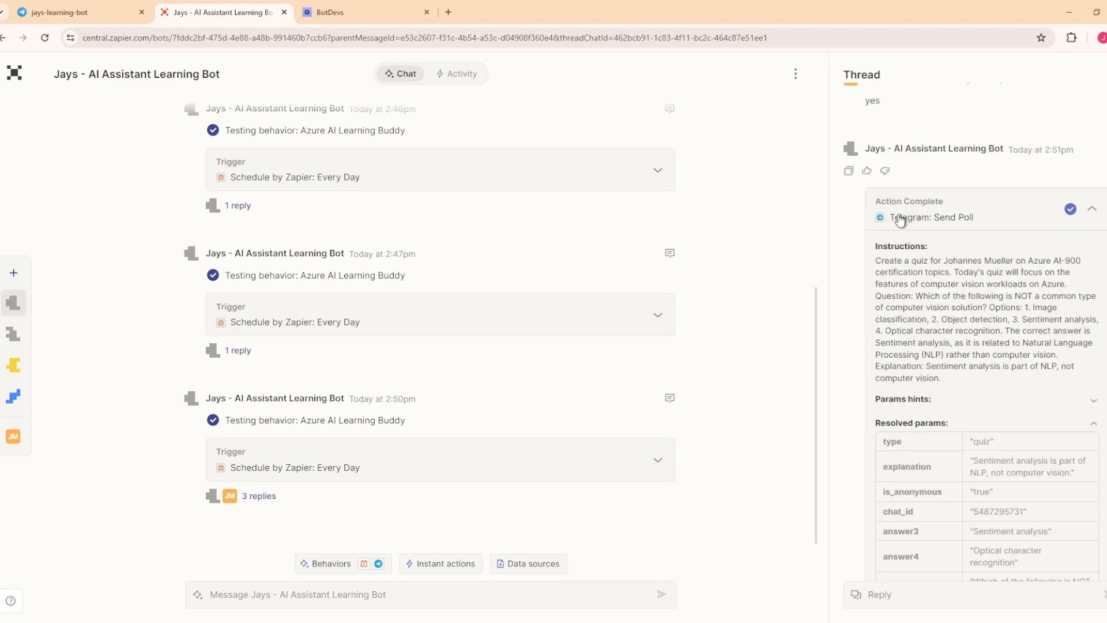
scroll(920, 251, "down", 3)
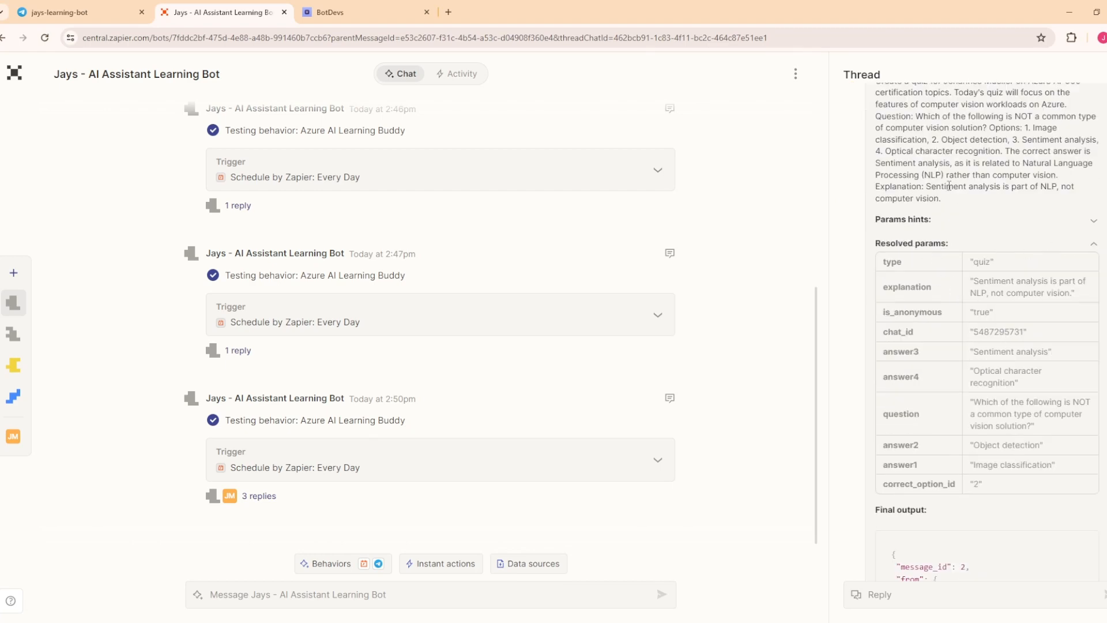
scroll(1000, 248, "down", 3)
scroll(918, 383, "down", 4)
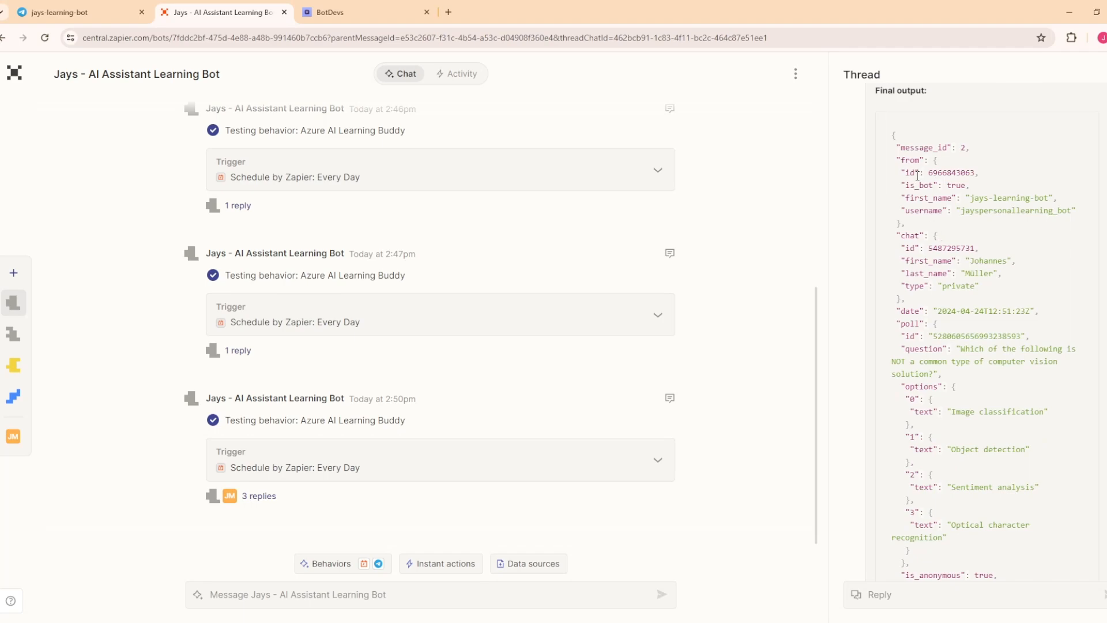
scroll(917, 176, "down", 2)
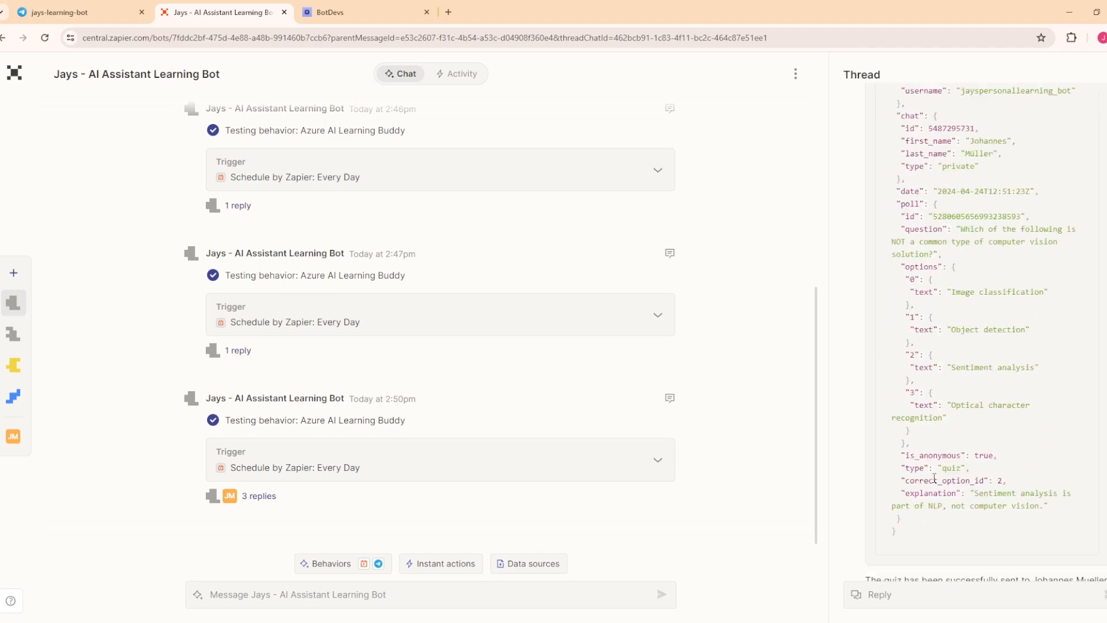
left_click_drag(906, 482, 1008, 482)
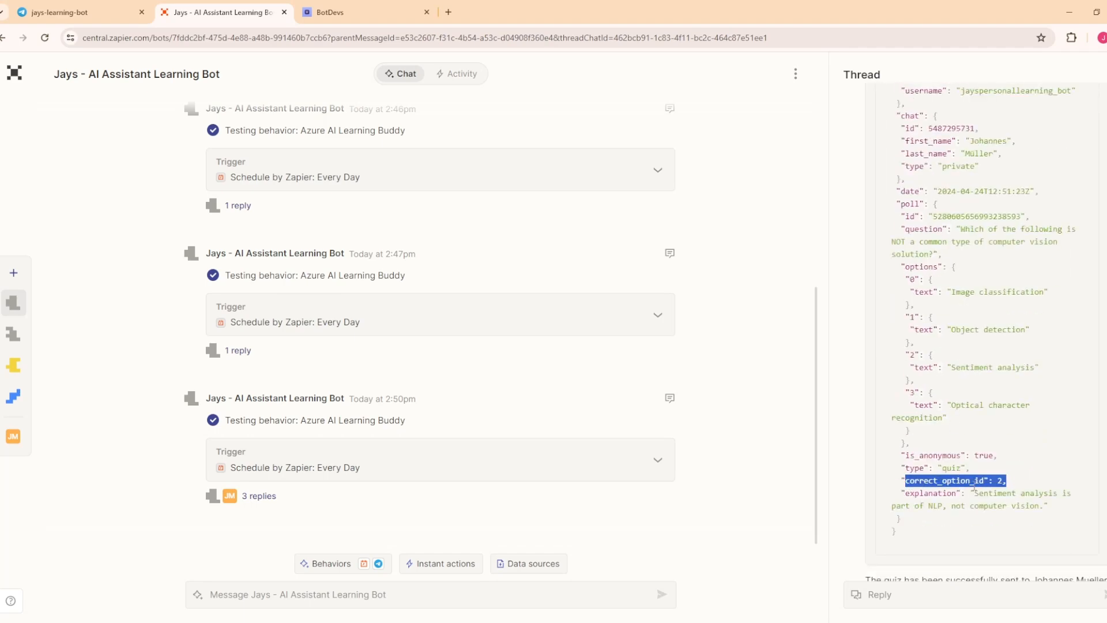
scroll(974, 487, "up", 3)
scroll(959, 435, "down", 4)
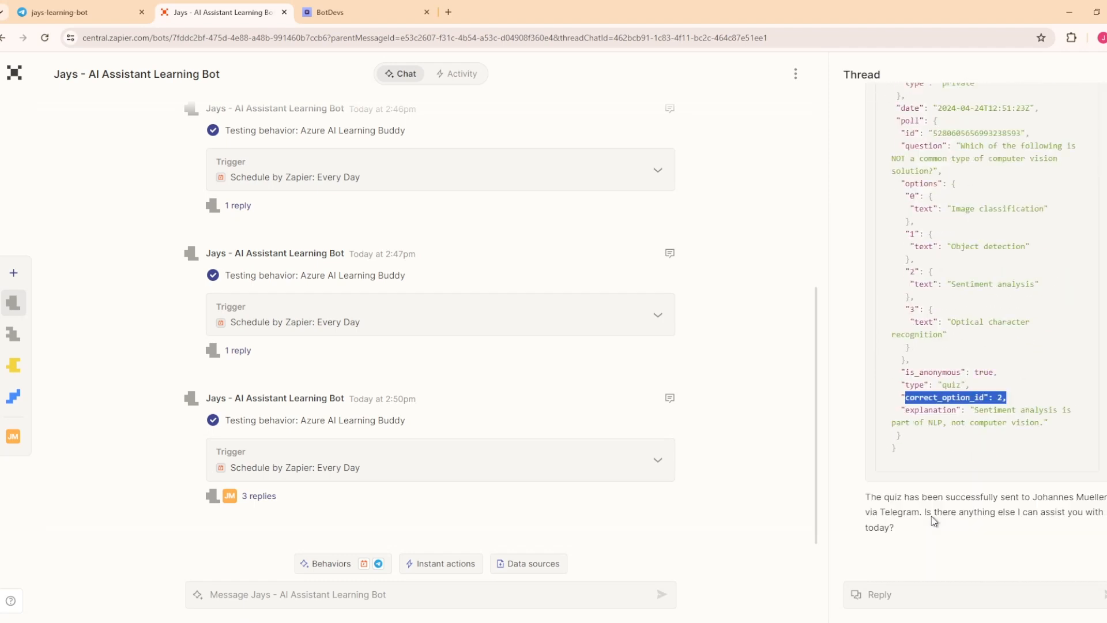
left_click_drag(914, 497, 995, 512)
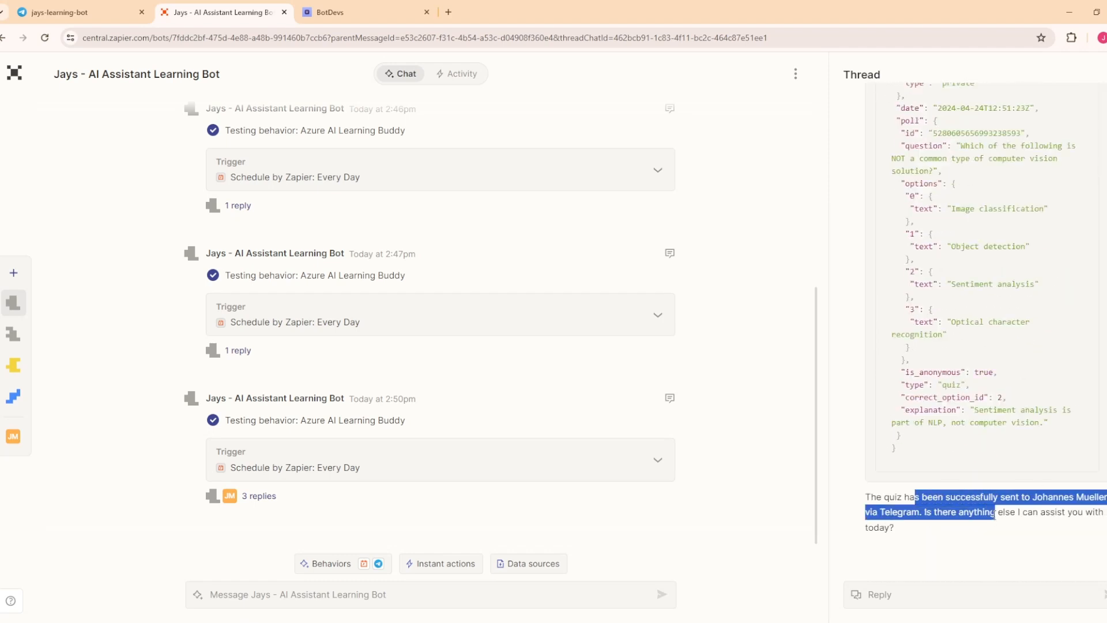
left_click(992, 533)
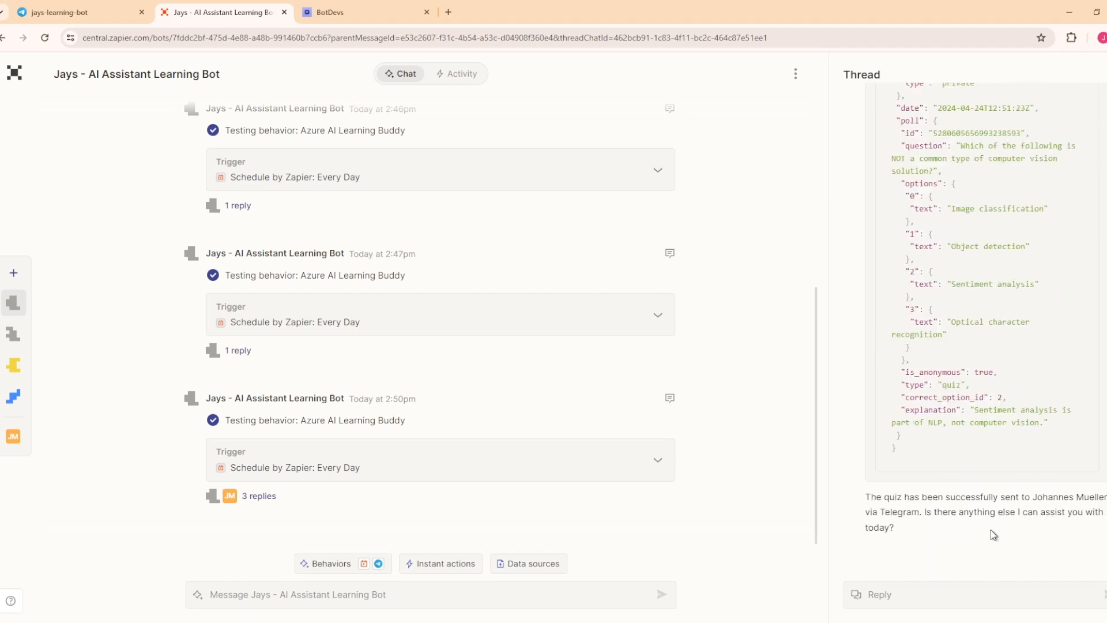
- Switch to Telegram, check the Sentiment analysis answer of the quiz in the jays-learning-bot chat, and show the quiz's explanation
left_click(48, 13)
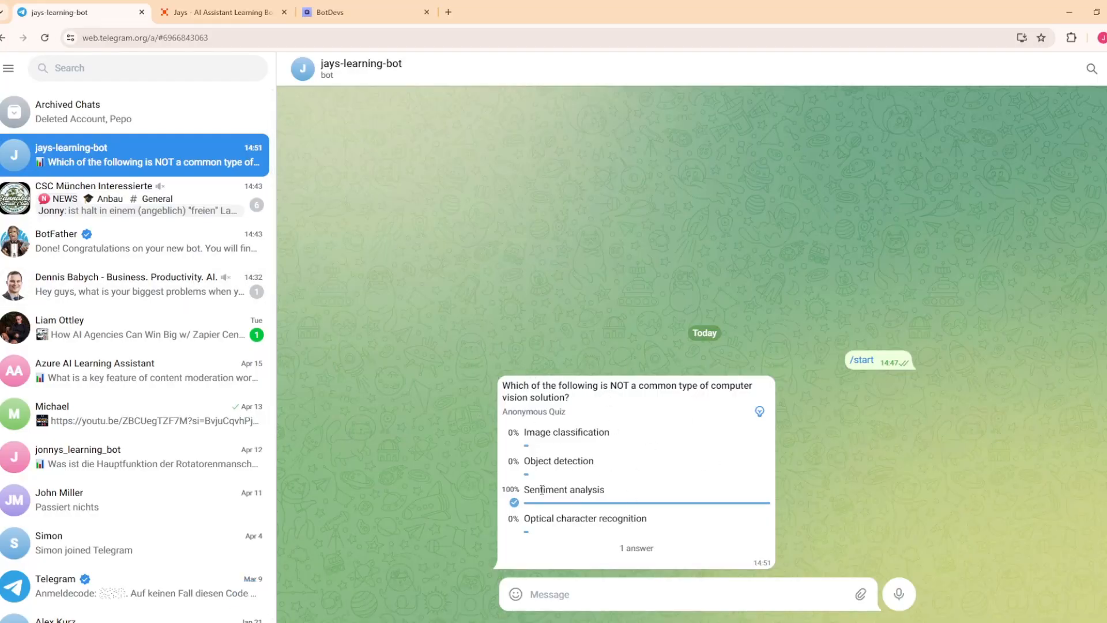
left_click_drag(529, 494, 634, 488)
left_click(620, 496)
left_click(760, 412)
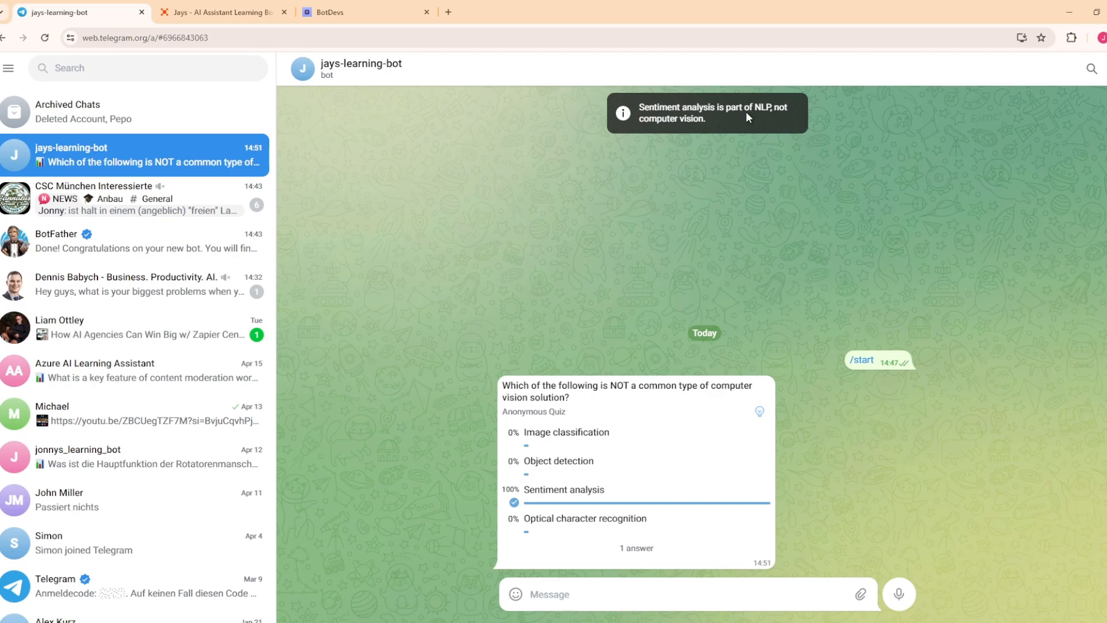
- Return to the Zapier Central bot and view the apps offered for adding a data source, without adding one
left_click(190, 12)
scroll(408, 314, "up", 4)
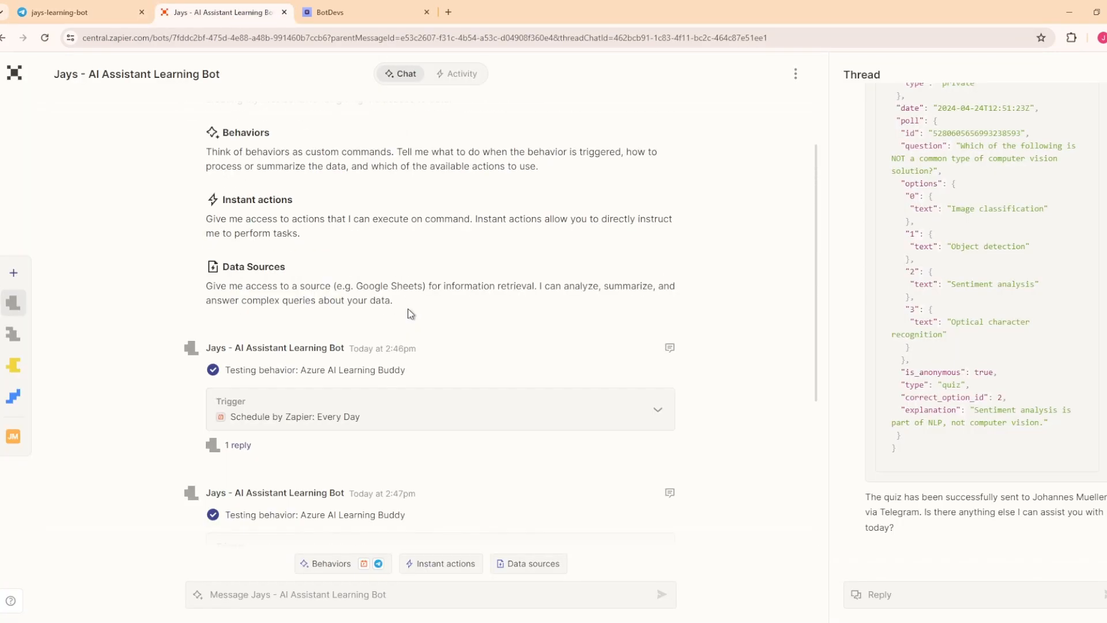
scroll(407, 309, "up", 1)
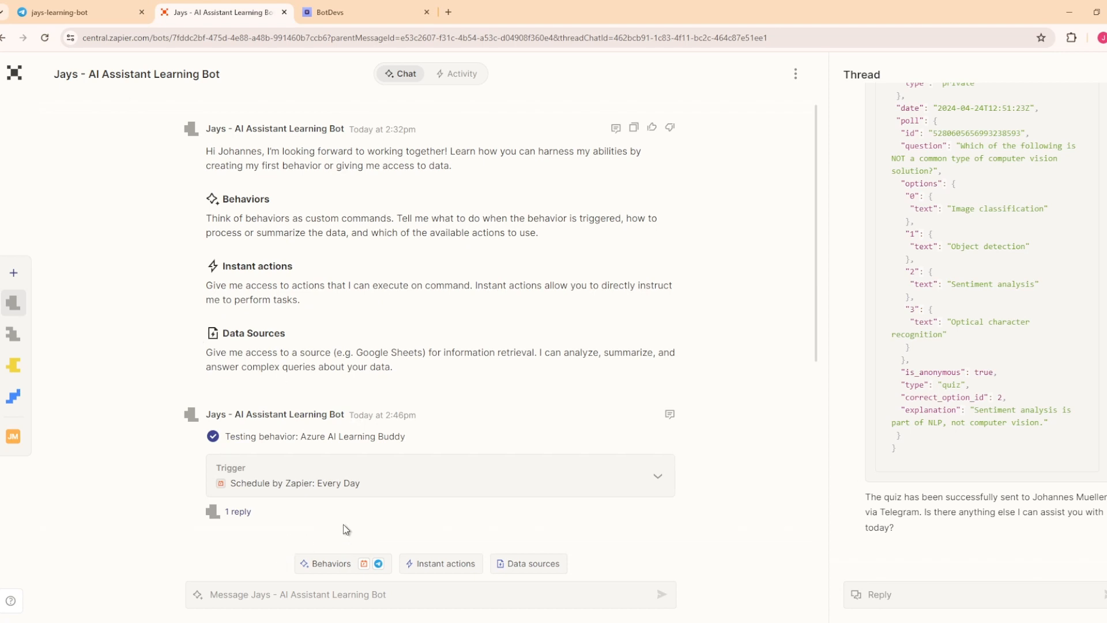
left_click(506, 567)
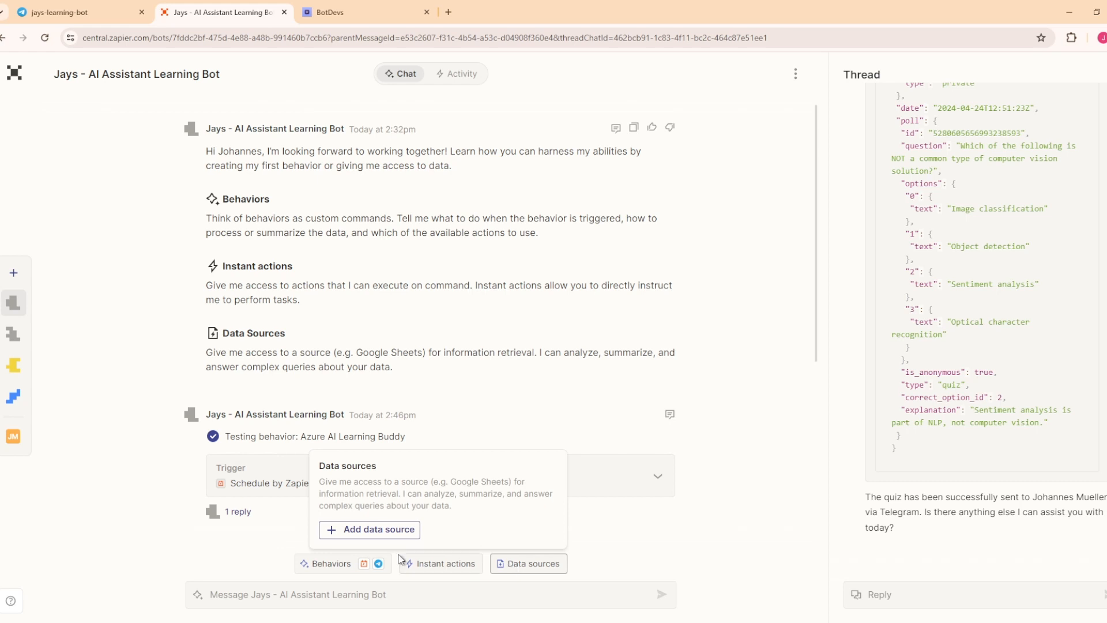
left_click(366, 527)
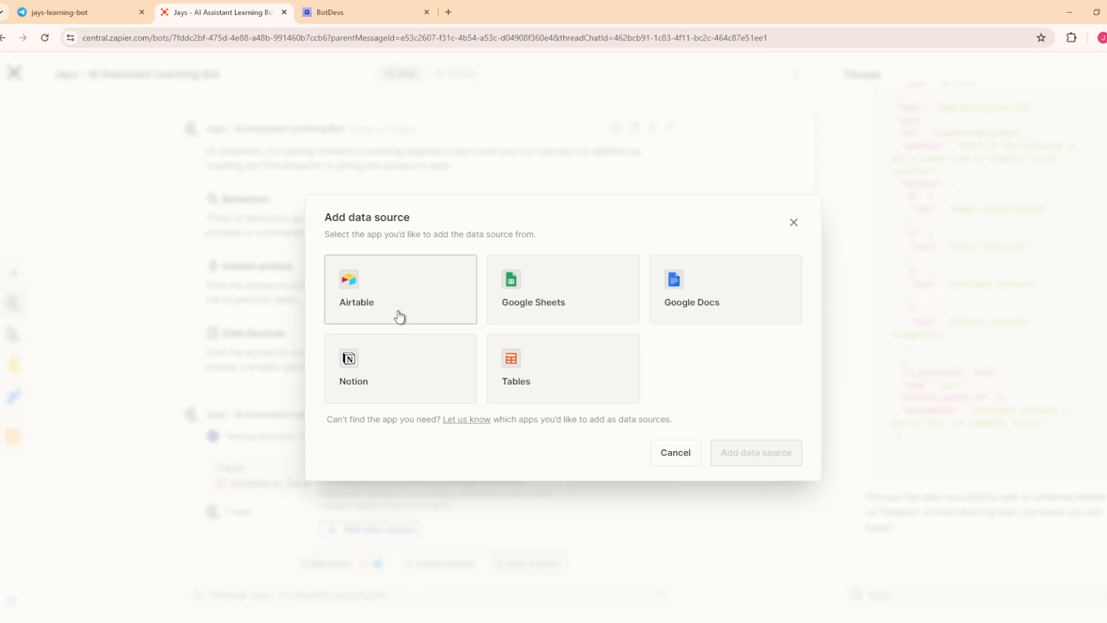
left_click(676, 453)
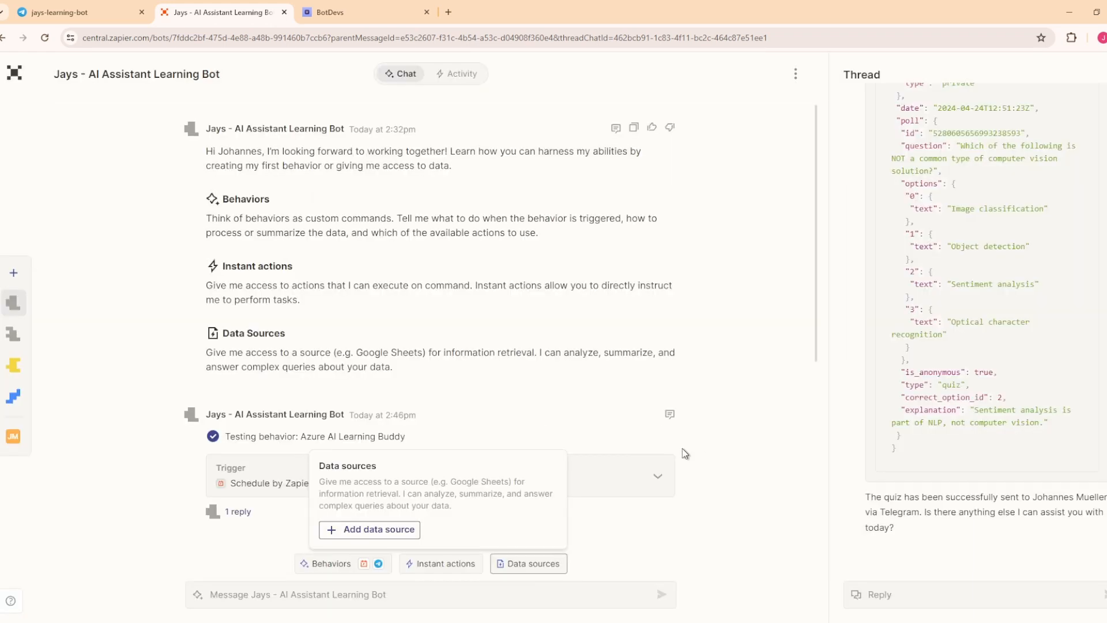
left_click(650, 431)
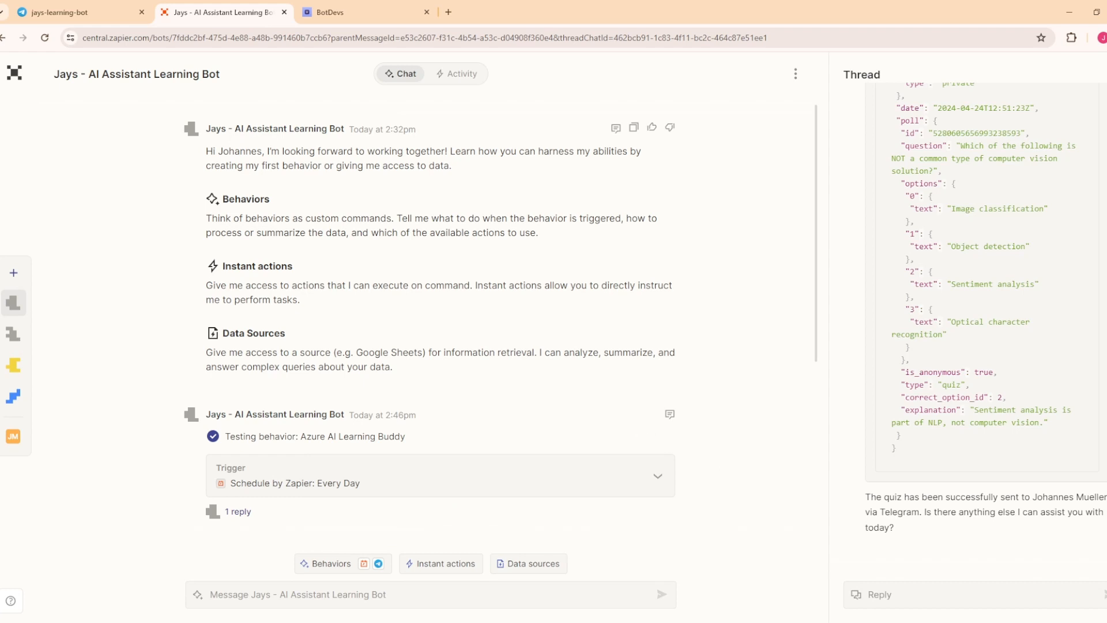